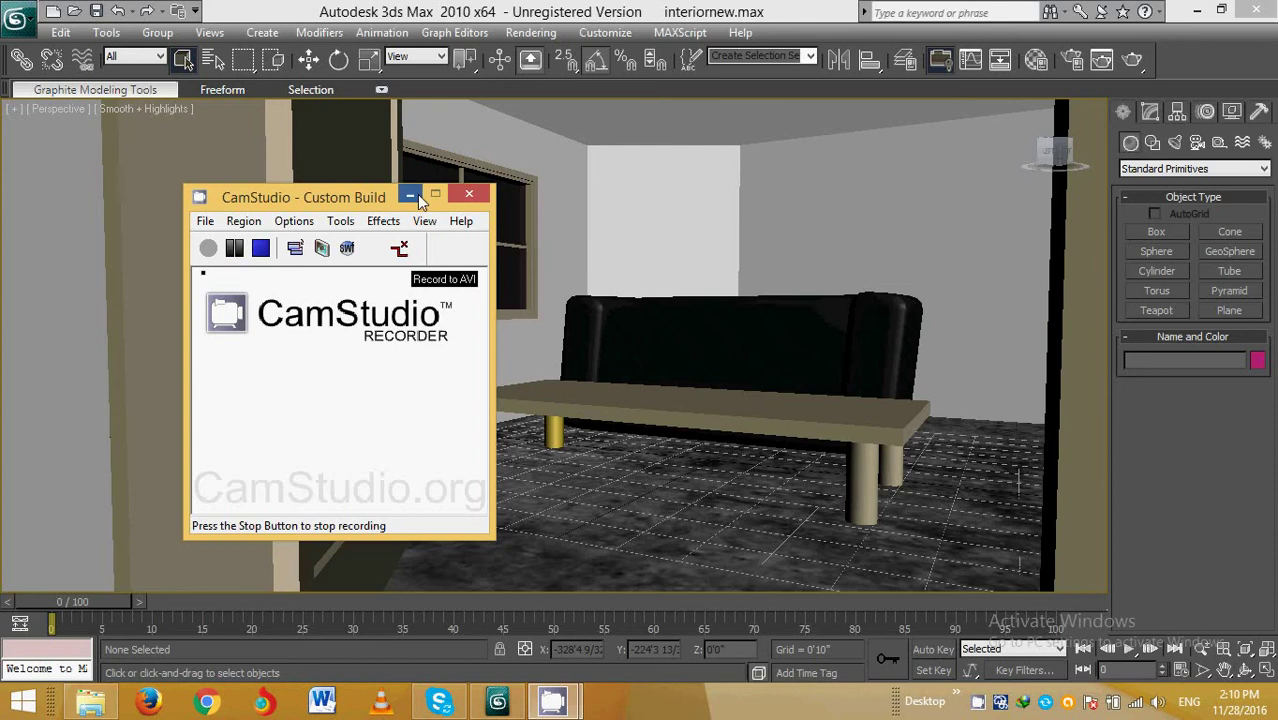
# Orbit the perspective view around the room interior and zoom out.
pyautogui.keyDown('alt'); pyautogui.moveTo(558, 478); pyautogui.dragTo(566, 453, button='middle'); pyautogui.keyUp('alt')
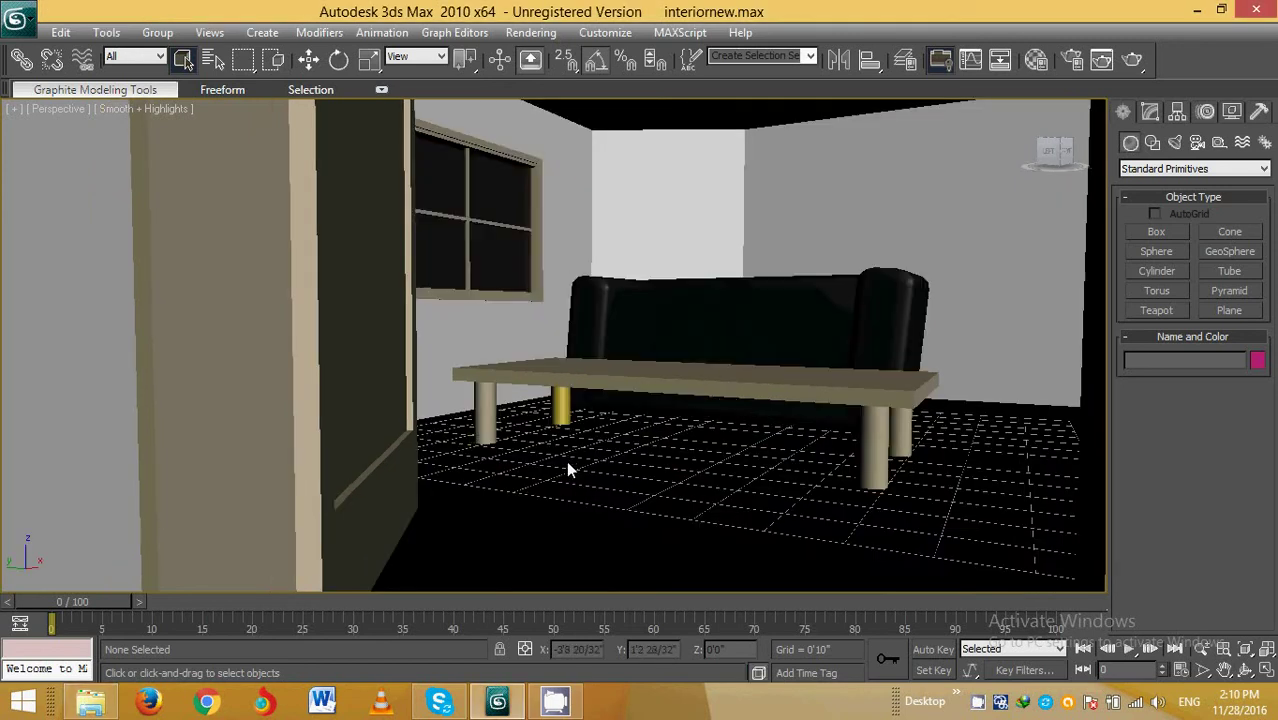
pyautogui.scroll(-10, 566, 460)
pyautogui.scroll(-2, 578, 413)
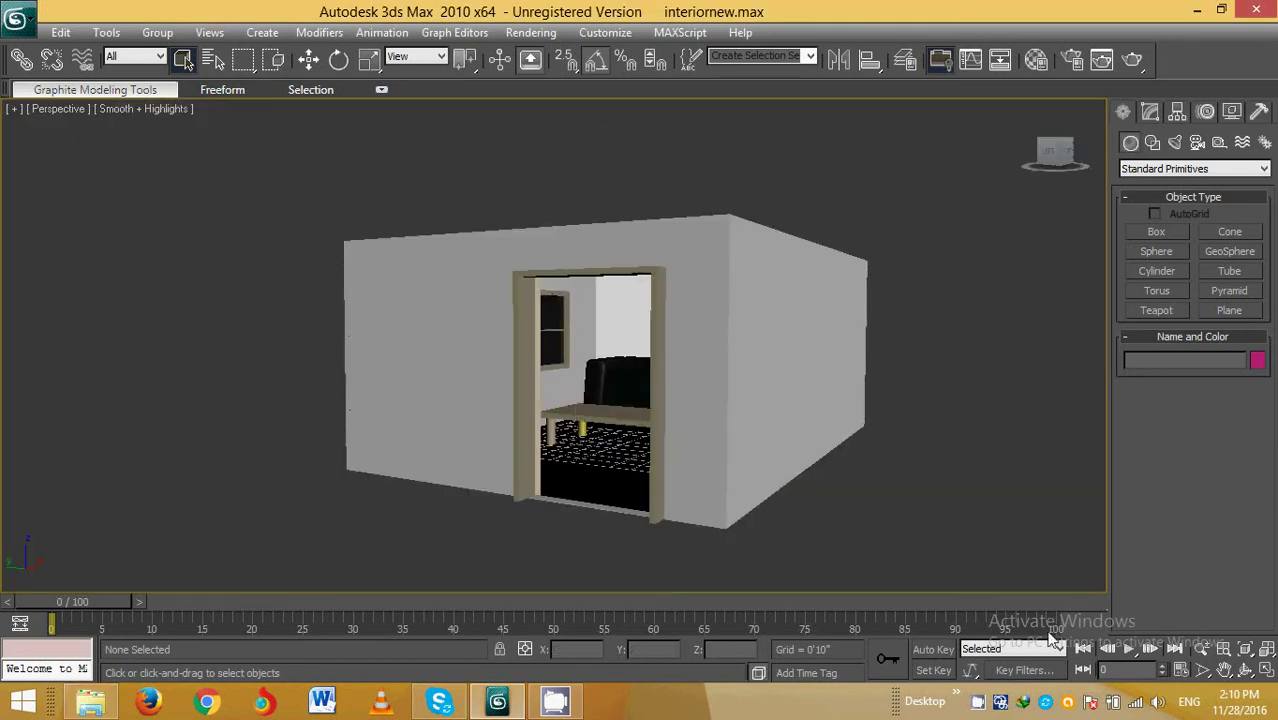
# Centre the room plan in the Top view, maximize it, and open the Create menu for a Daylight System.
pyautogui.click(1265, 672)
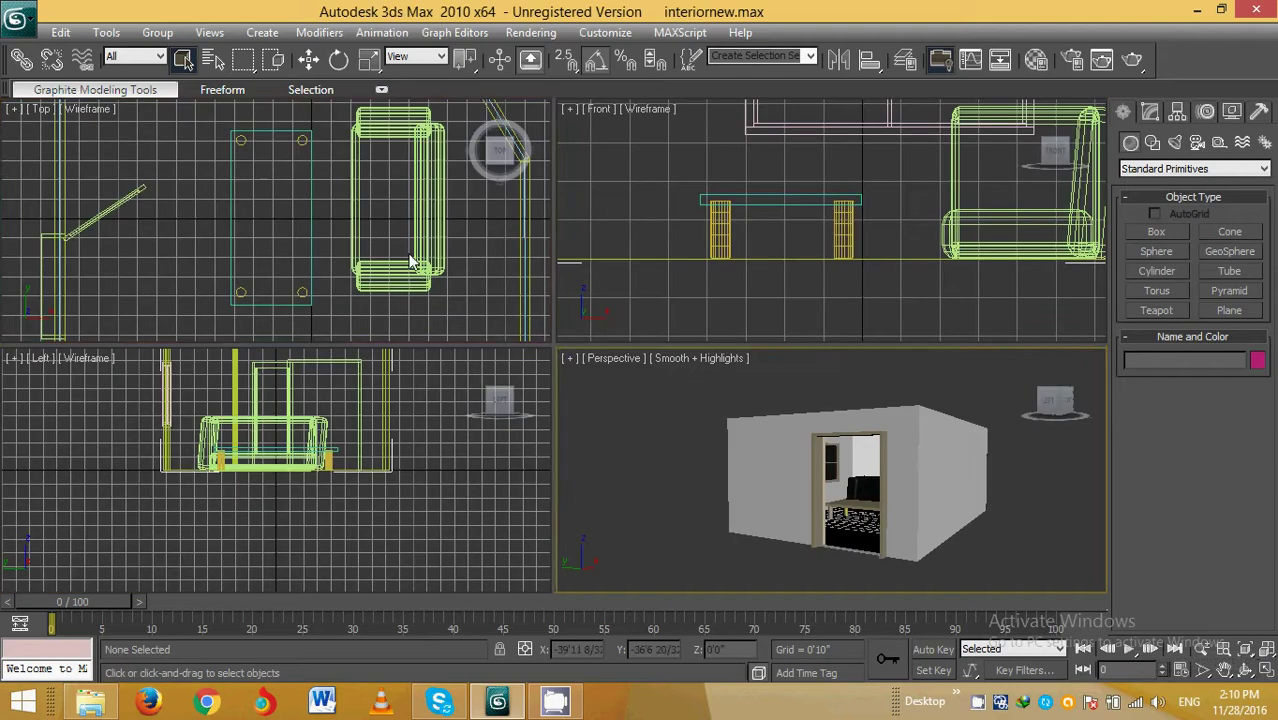
pyautogui.click(374, 237)
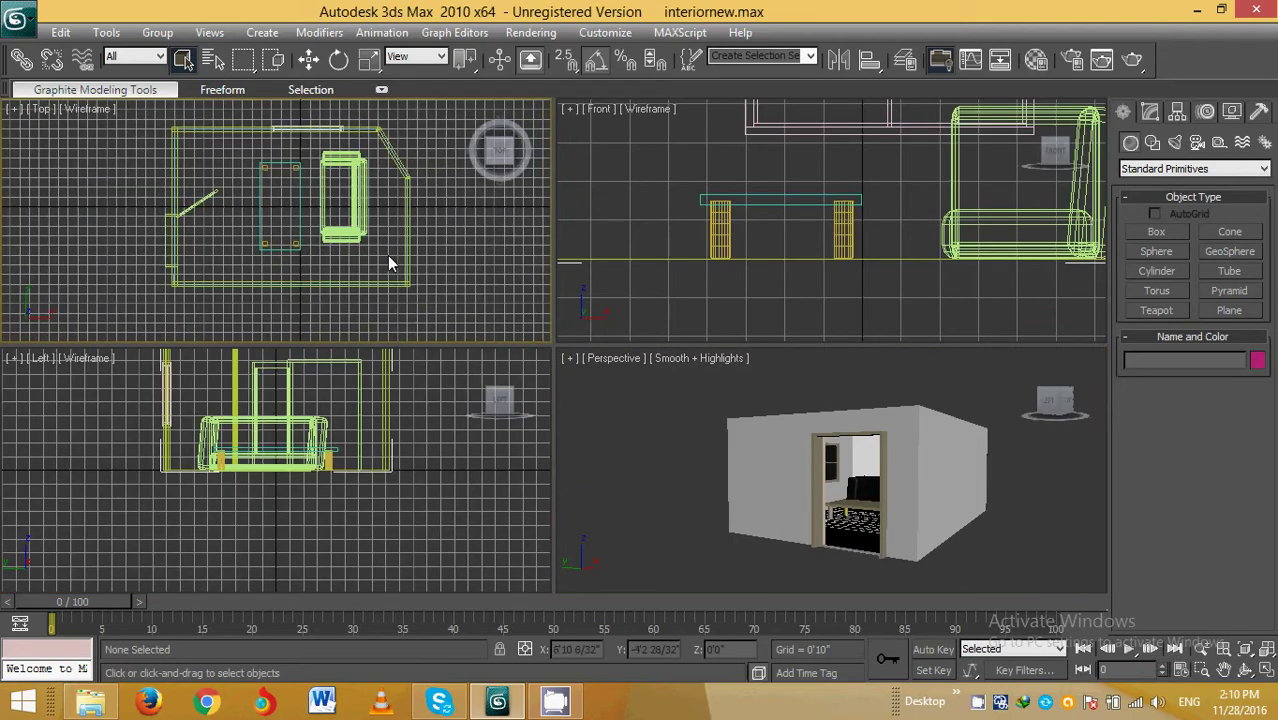
pyautogui.moveTo(387, 255); pyautogui.dragTo(402, 272, button='middle')
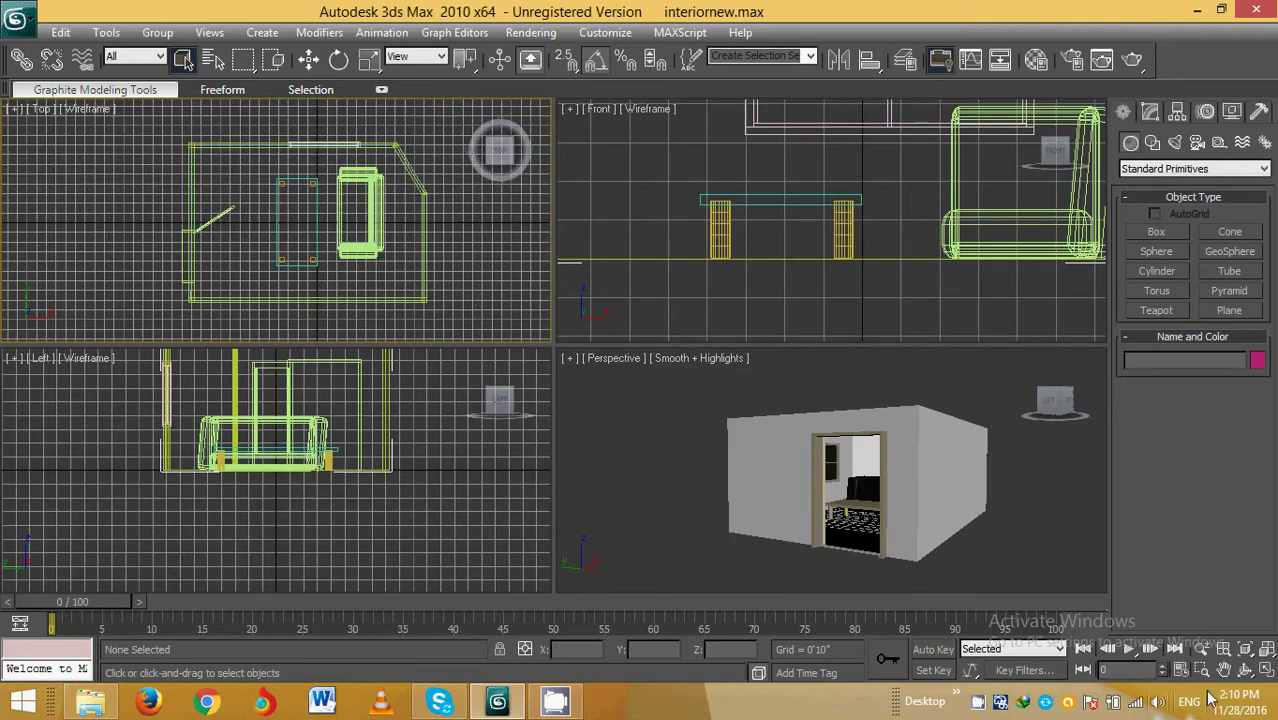
pyautogui.click(1265, 672)
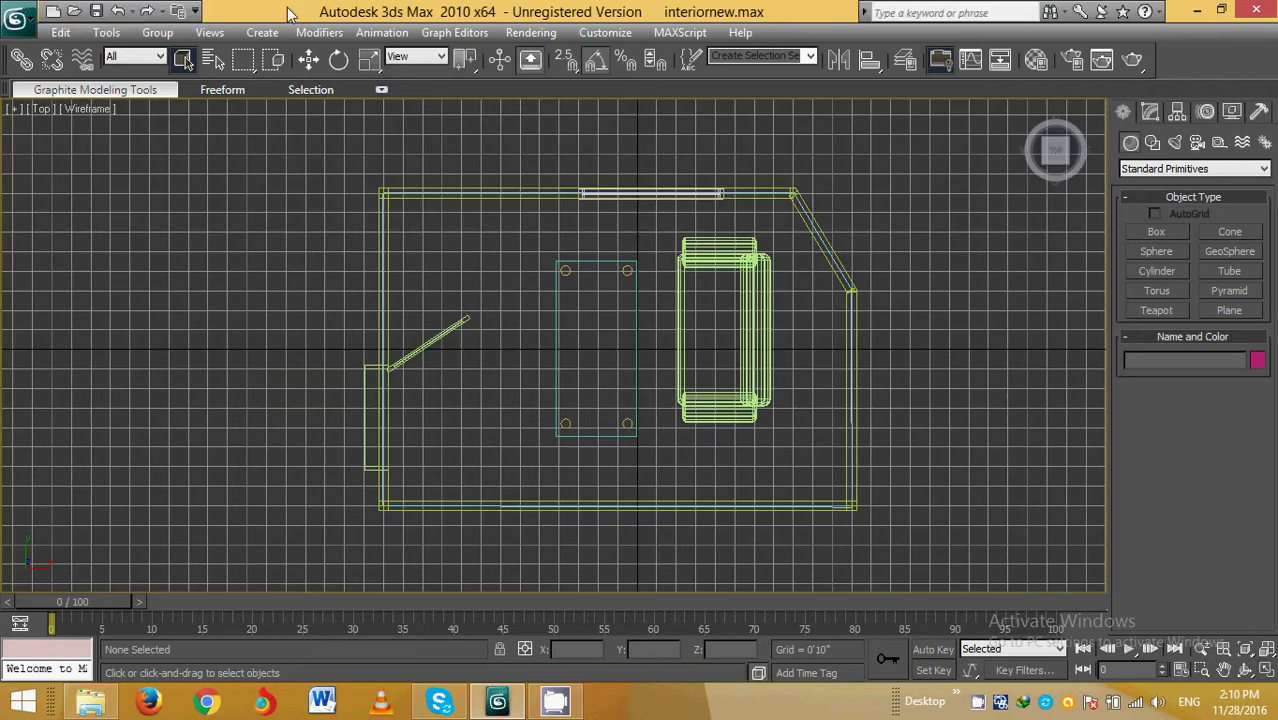
pyautogui.click(262, 32)
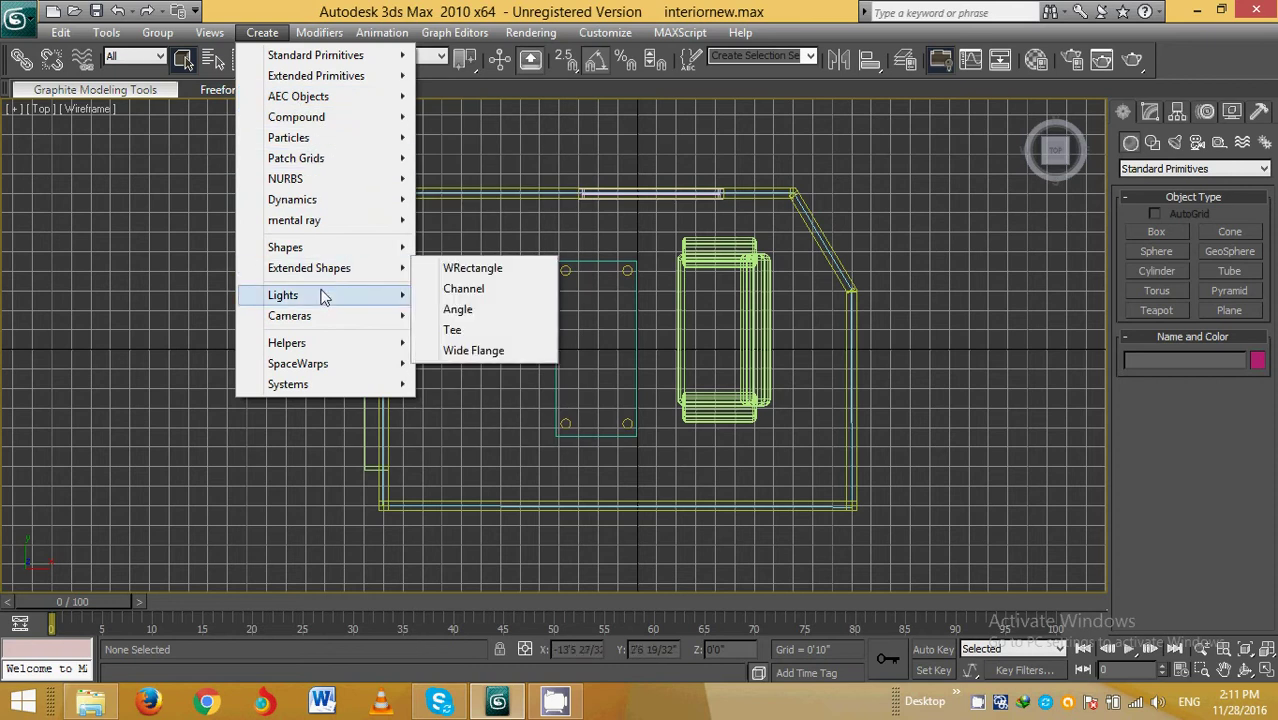
pyautogui.moveTo(283, 295)
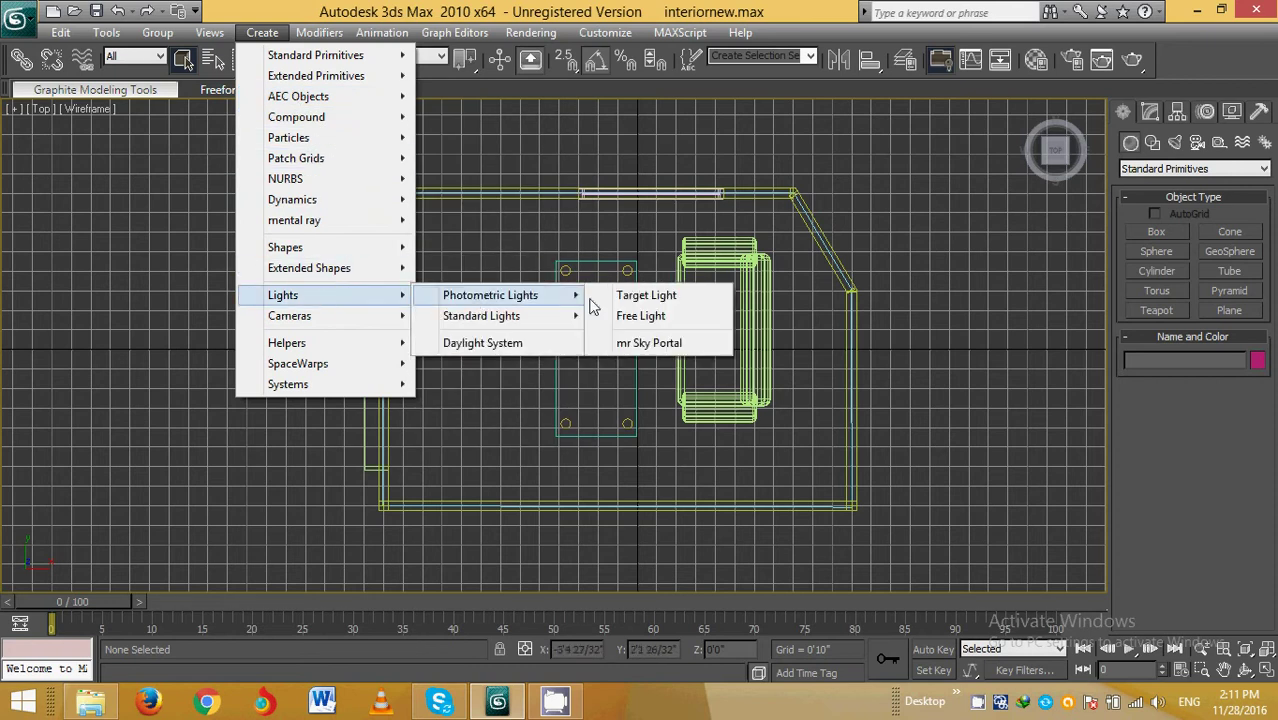
# Create Daylight01 with recommended exposure control, compass over the room centre, then restore four viewports.
pyautogui.click(474, 348)
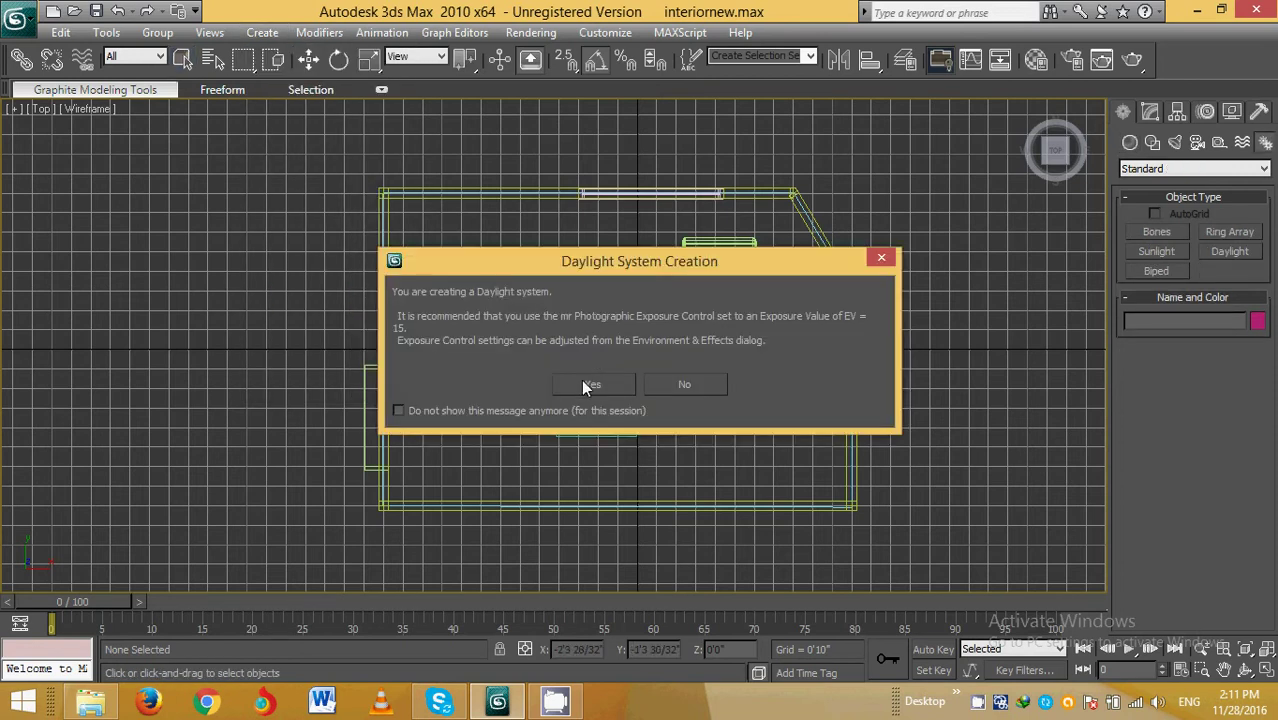
pyautogui.click(588, 385)
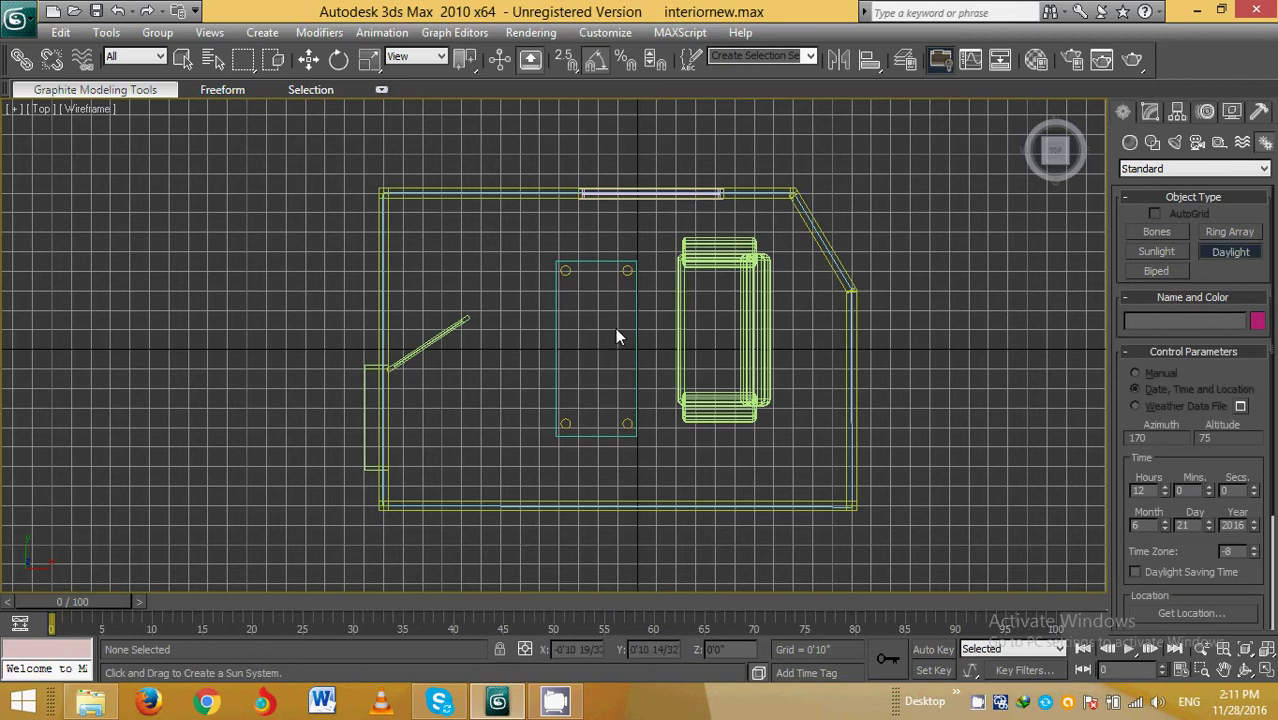
pyautogui.moveTo(615, 327); pyautogui.dragTo(735, 459)
pyautogui.click(626, 315)
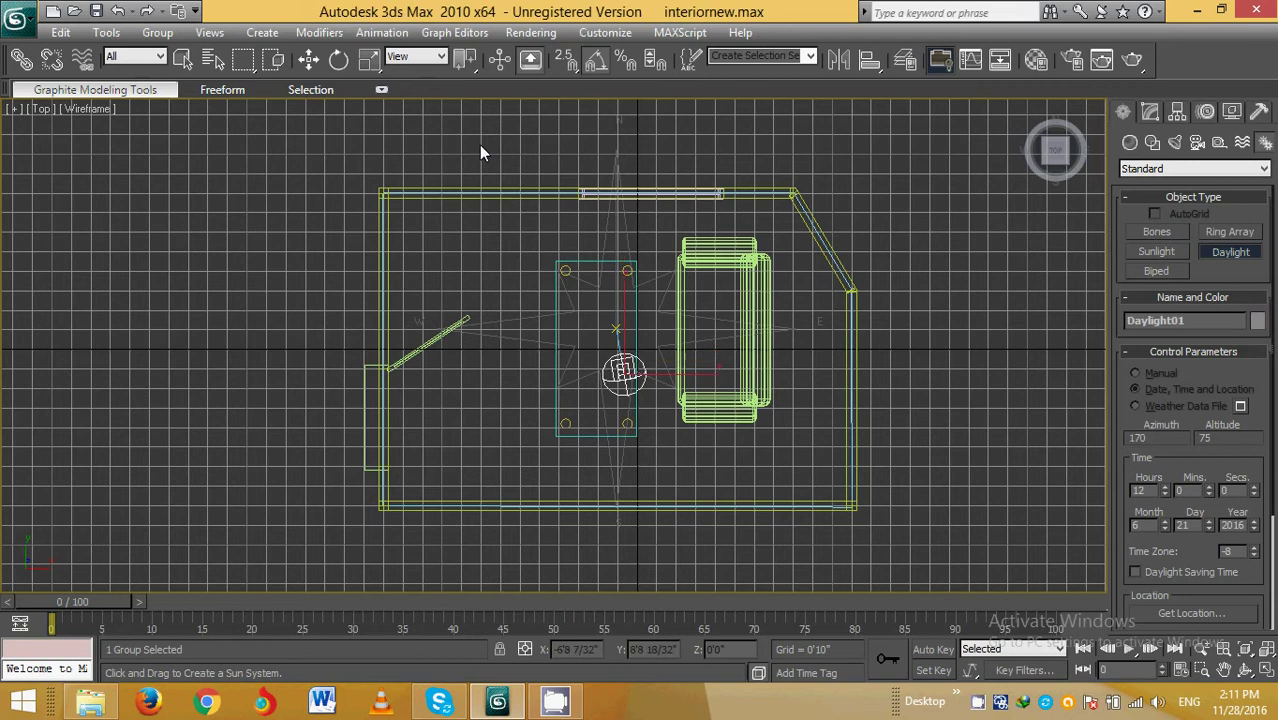
pyautogui.click(1267, 672)
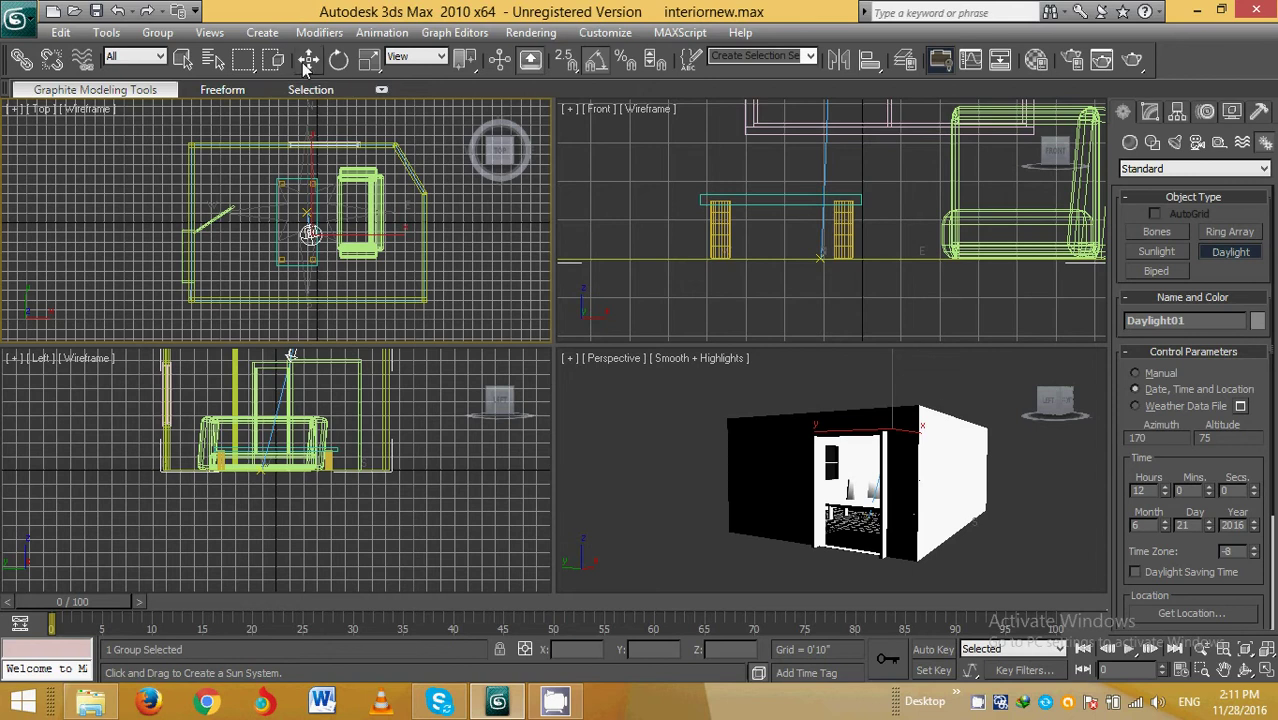
# With Select and Move active, reframe the Perspective and Front views and select Daylight01.
pyautogui.press('w')
pyautogui.keyDown('alt'); pyautogui.moveTo(704, 443); pyautogui.dragTo(979, 467, button='middle'); pyautogui.keyUp('alt')
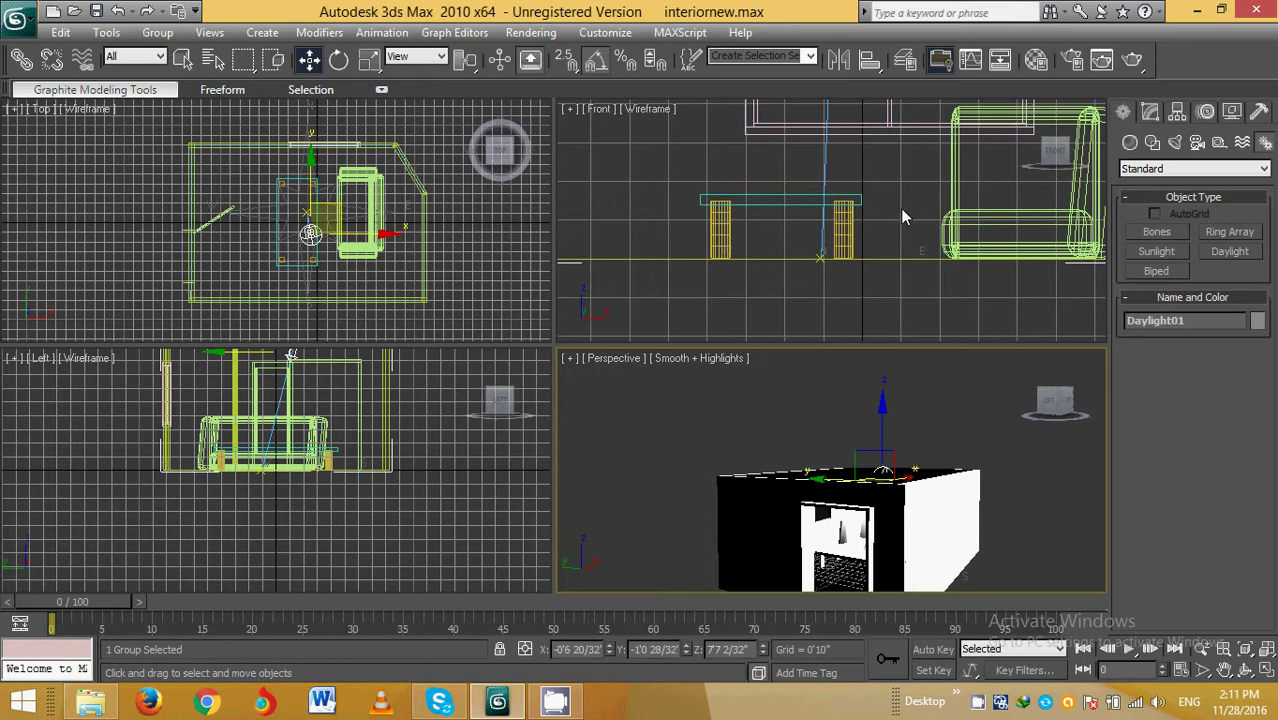
pyautogui.moveTo(901, 210)
pyautogui.mouseDown(button='middle')
pyautogui.moveTo(871, 280)
pyautogui.moveTo(872, 228)
pyautogui.moveTo(884, 260)
pyautogui.mouseUp(button='middle')
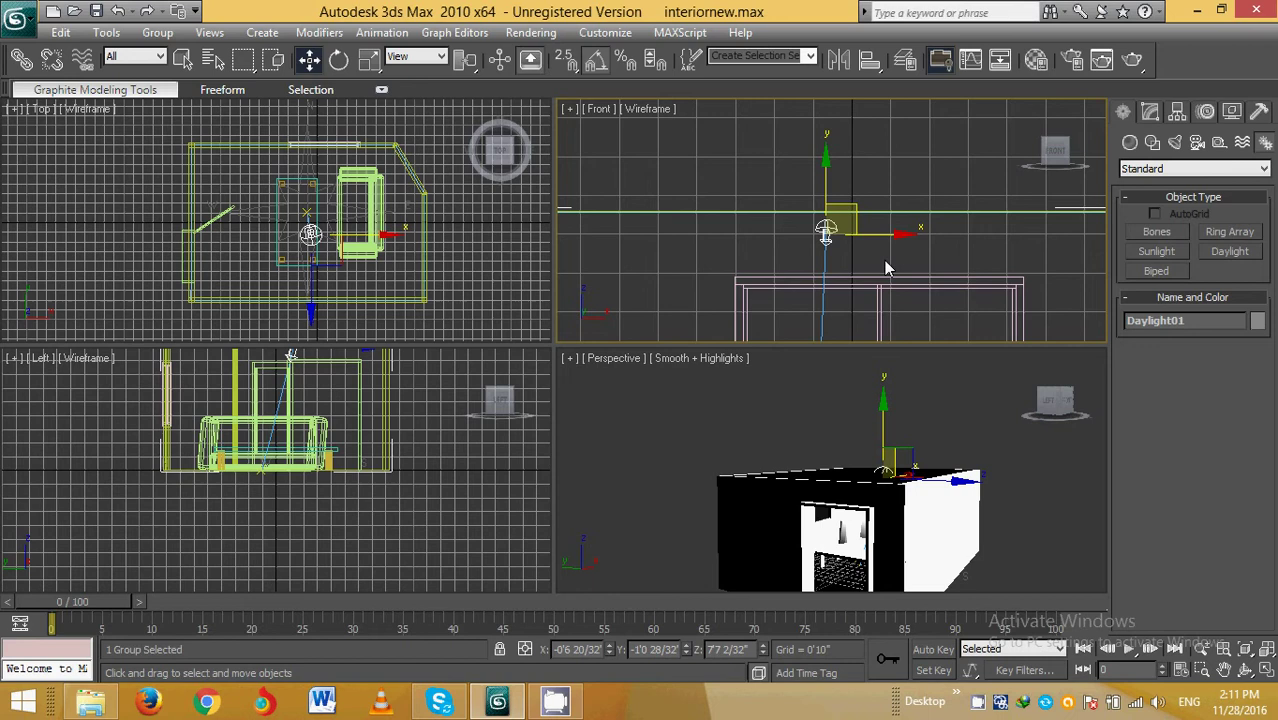
pyautogui.click(828, 227)
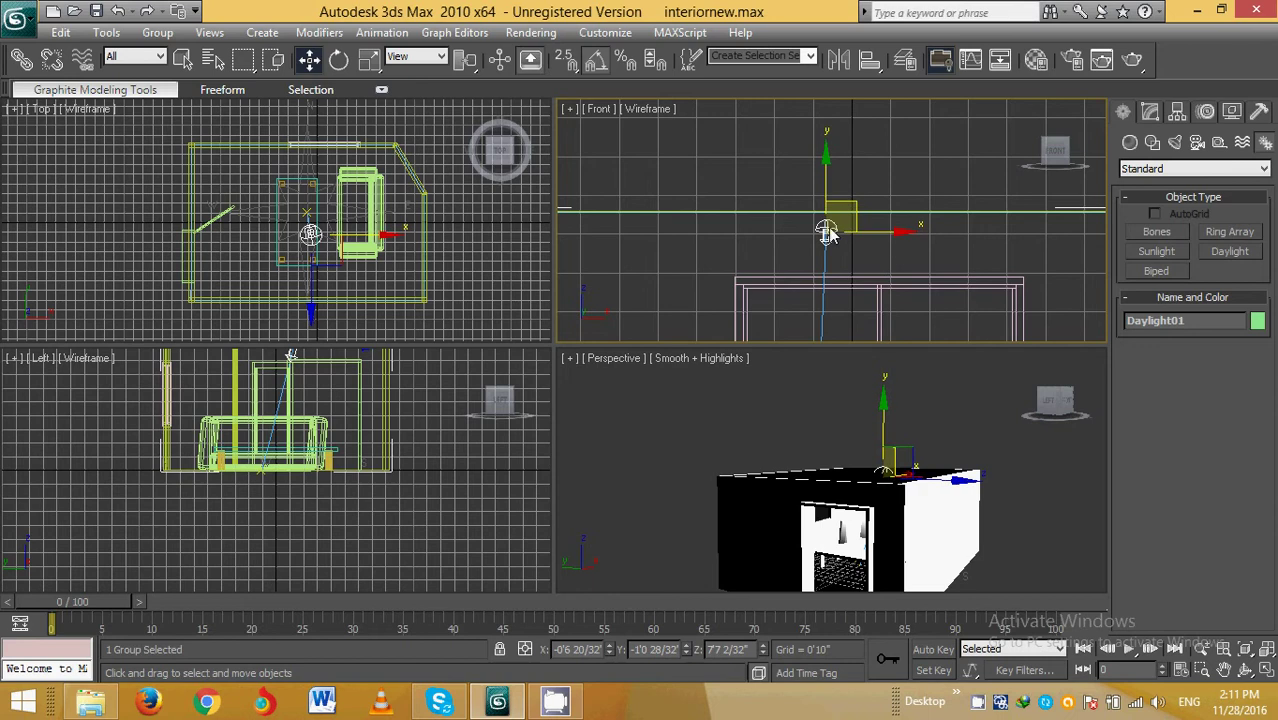
# Switch Daylight01 to Manual positioning and raise it well above the roof.
pyautogui.click(1150, 111)
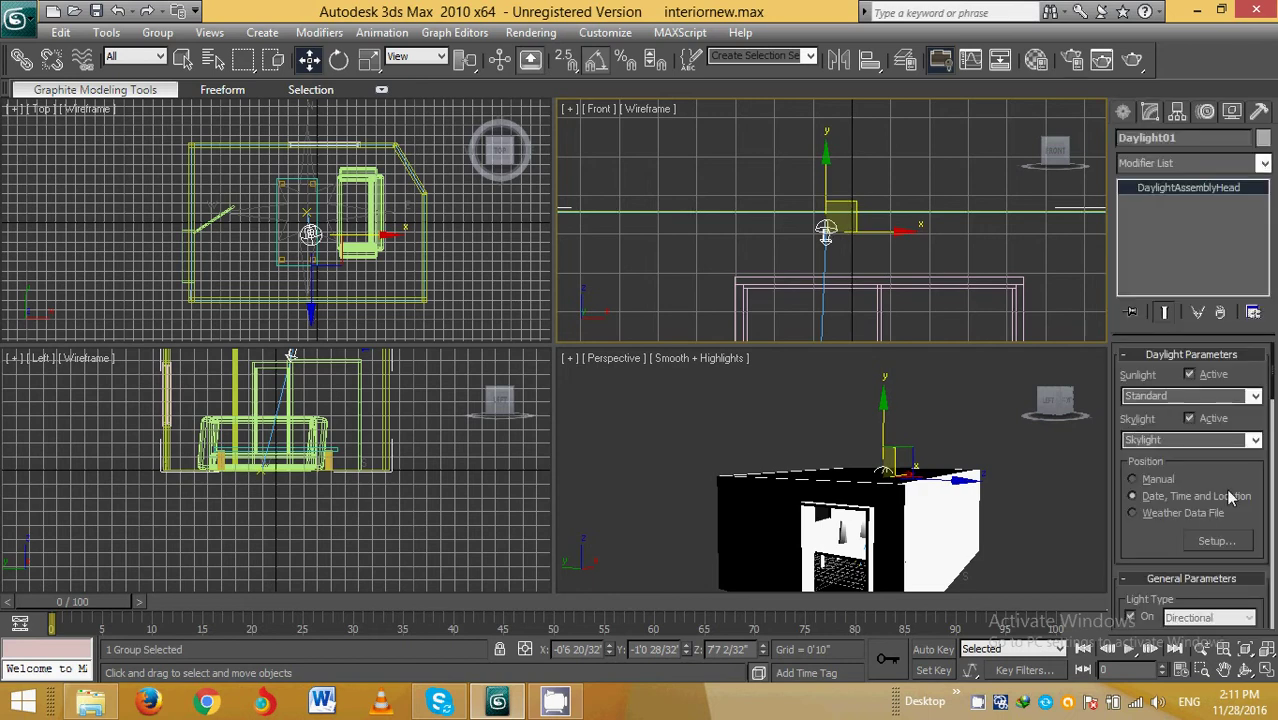
pyautogui.click(1133, 480)
pyautogui.moveTo(820, 145); pyautogui.dragTo(820, 17)
pyautogui.scroll(-1, 885, 195)
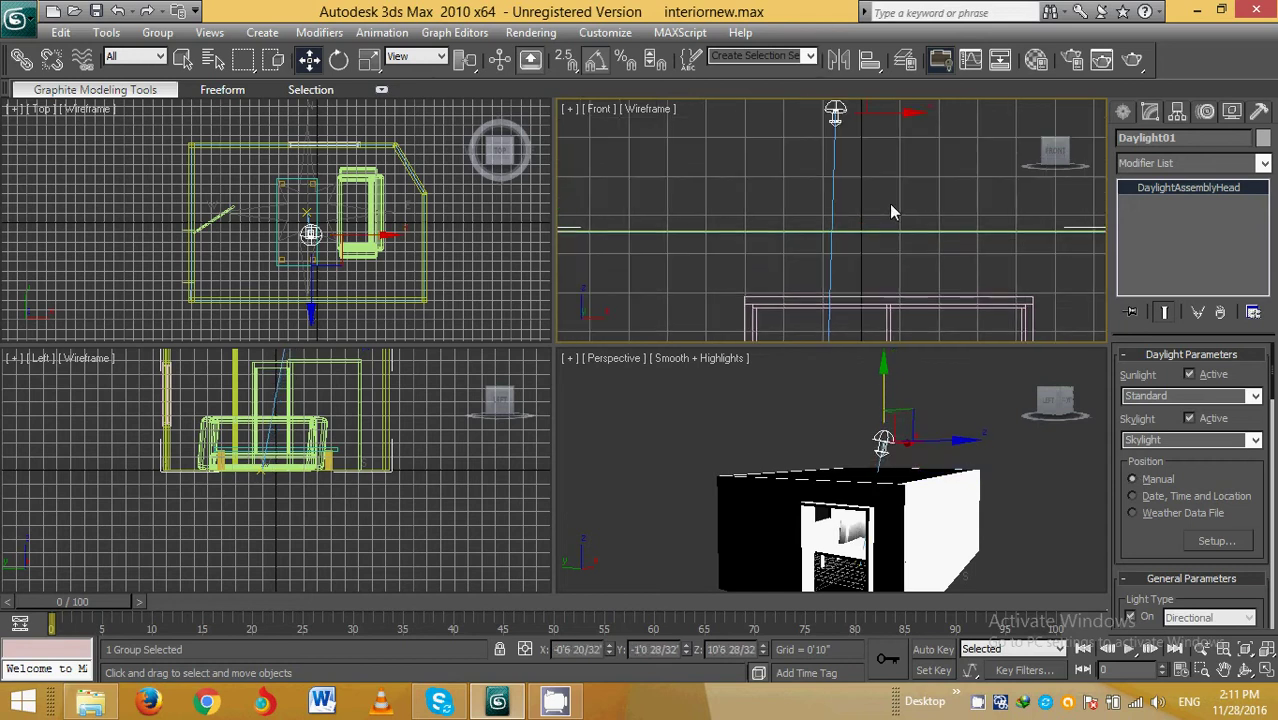
pyautogui.scroll(-1, 891, 206)
pyautogui.scroll(-1, 903, 230)
pyautogui.scroll(-2, 906, 232)
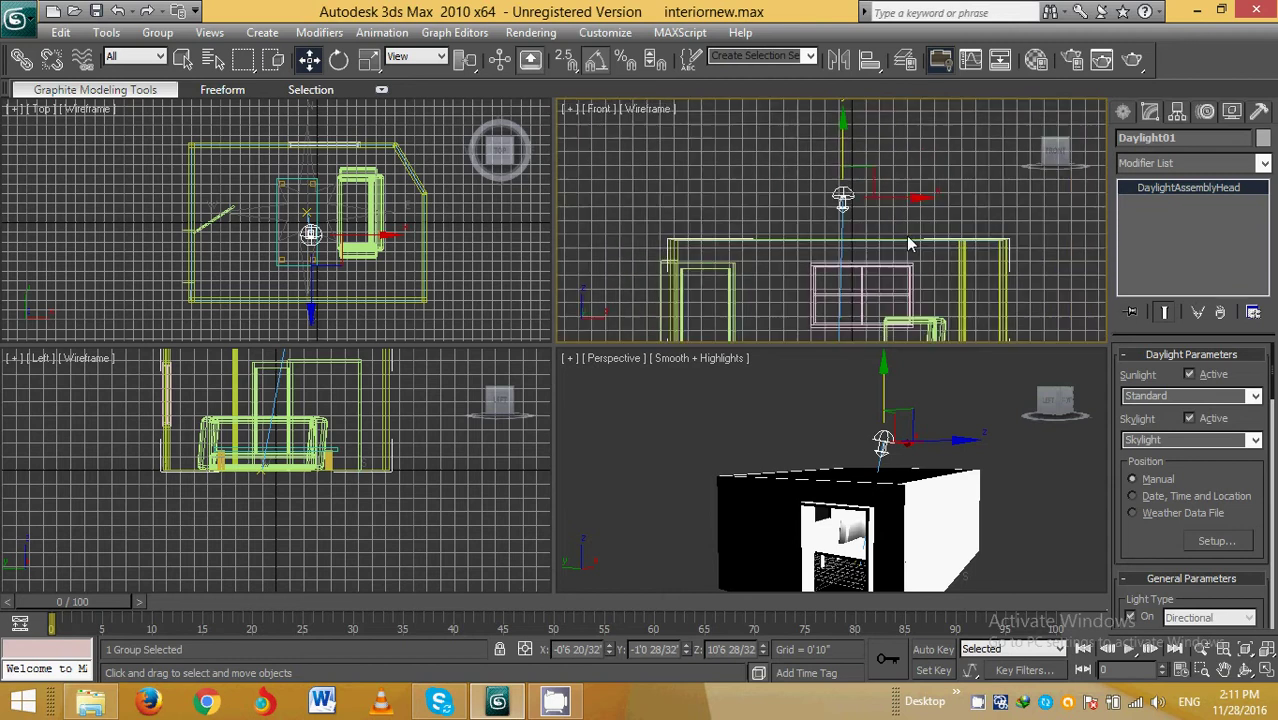
pyautogui.scroll(-1, 906, 235)
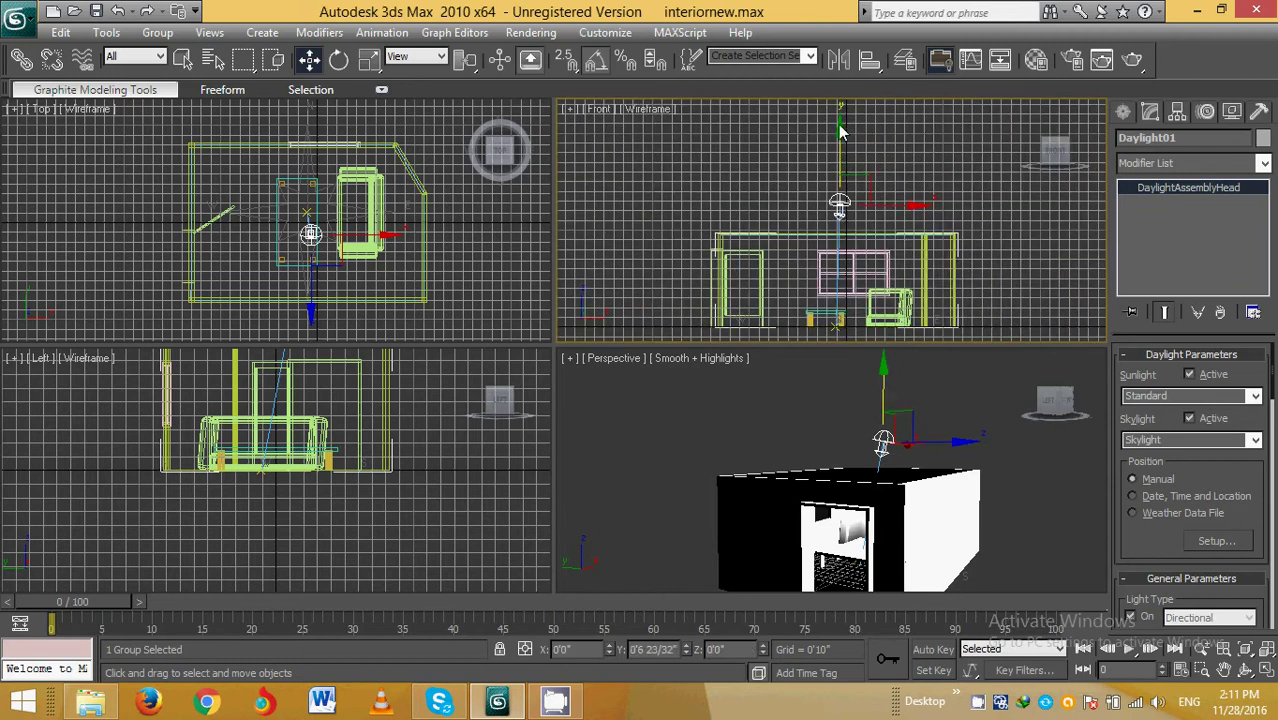
pyautogui.moveTo(839, 126); pyautogui.dragTo(841, 62)
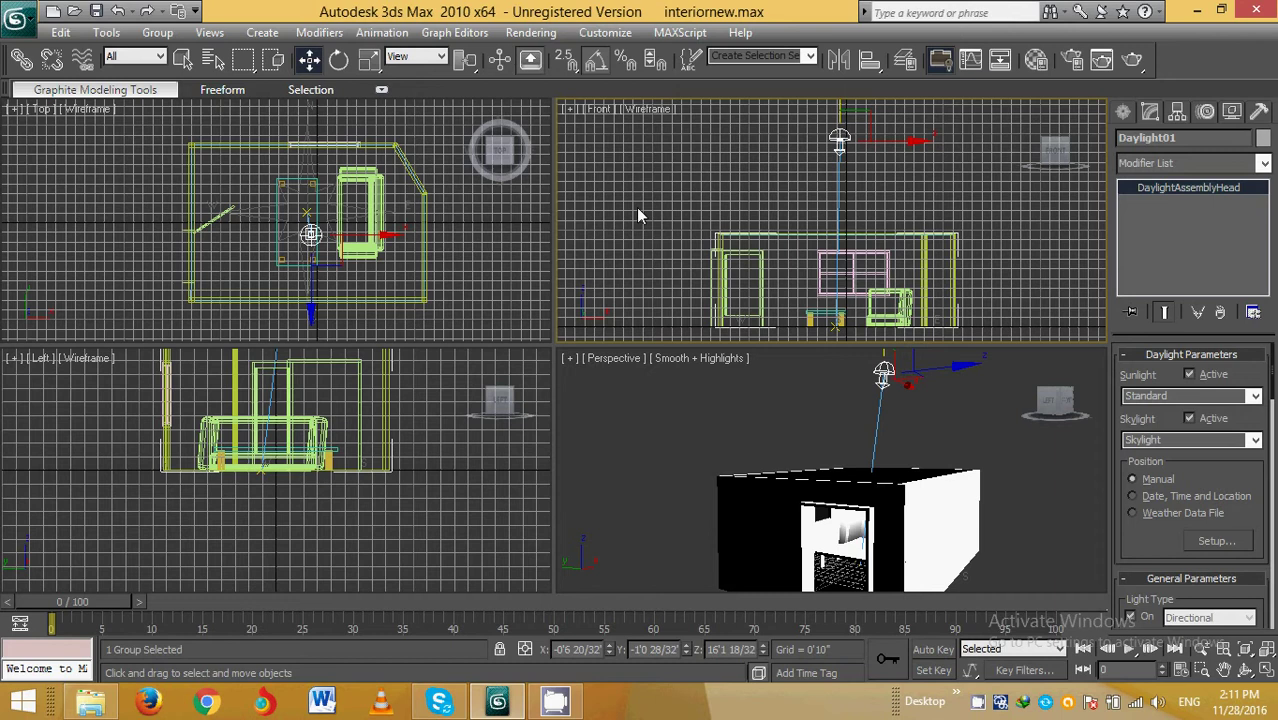
# Orbit the perspective view and lift the daylight further, to a height of 17'6 1/32".
pyautogui.rightClick(978, 702)
pyautogui.click(1033, 624)
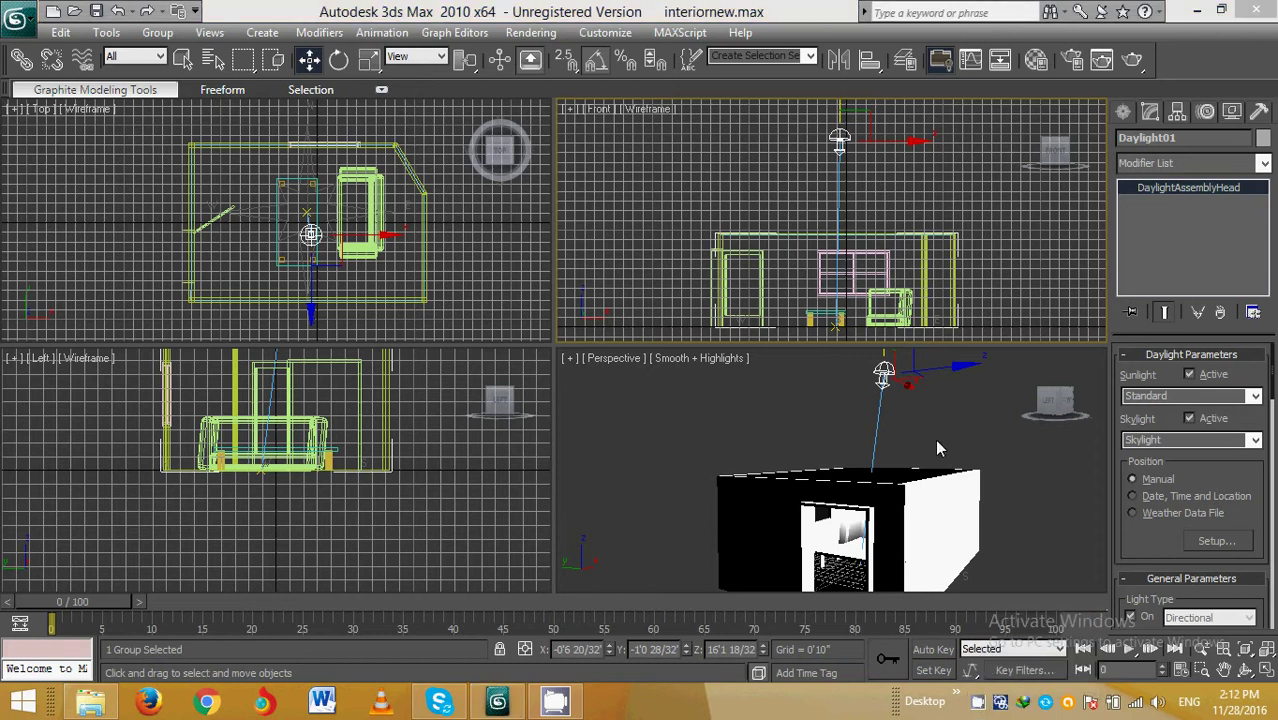
pyautogui.moveTo(716, 440)
pyautogui.keyDown('alt'); pyautogui.mouseDown(button='middle')
pyautogui.moveTo(721, 421)
pyautogui.moveTo(683, 454)
pyautogui.mouseUp(button='middle'); pyautogui.keyUp('alt')
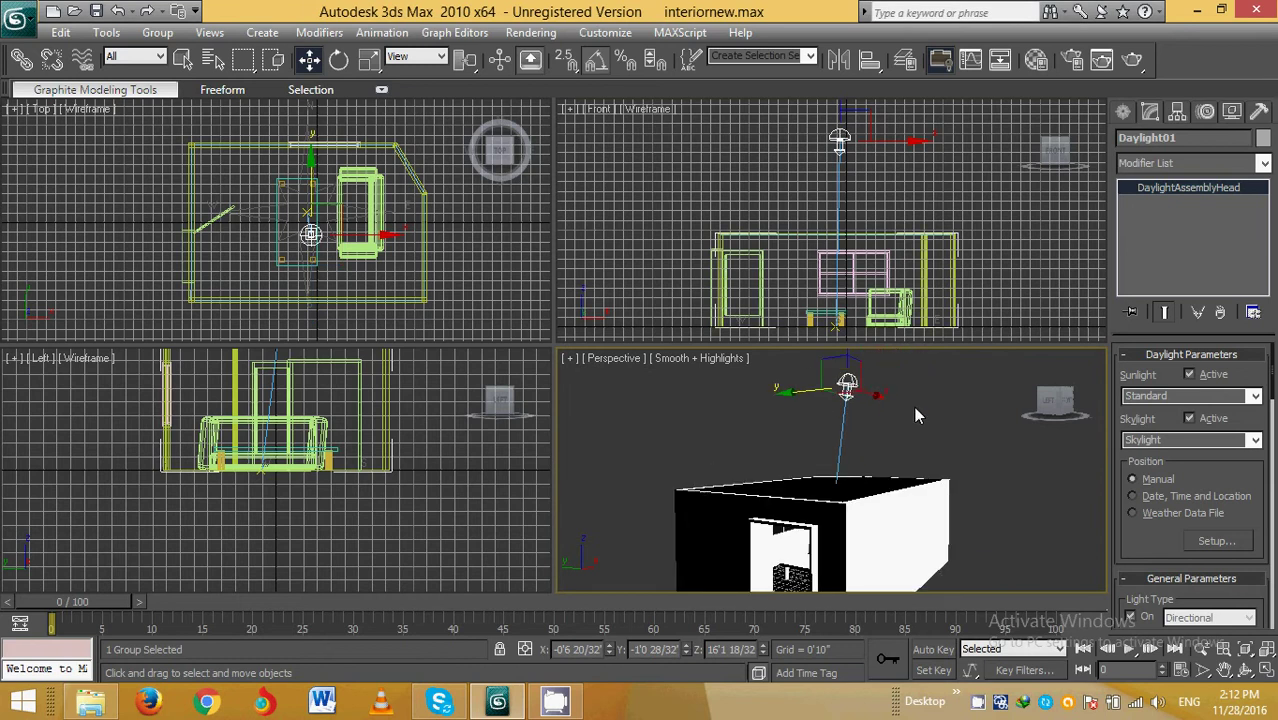
pyautogui.moveTo(914, 406)
pyautogui.keyDown('alt'); pyautogui.mouseDown(button='middle')
pyautogui.moveTo(930, 424)
pyautogui.moveTo(922, 435)
pyautogui.mouseUp(button='middle'); pyautogui.keyUp('alt')
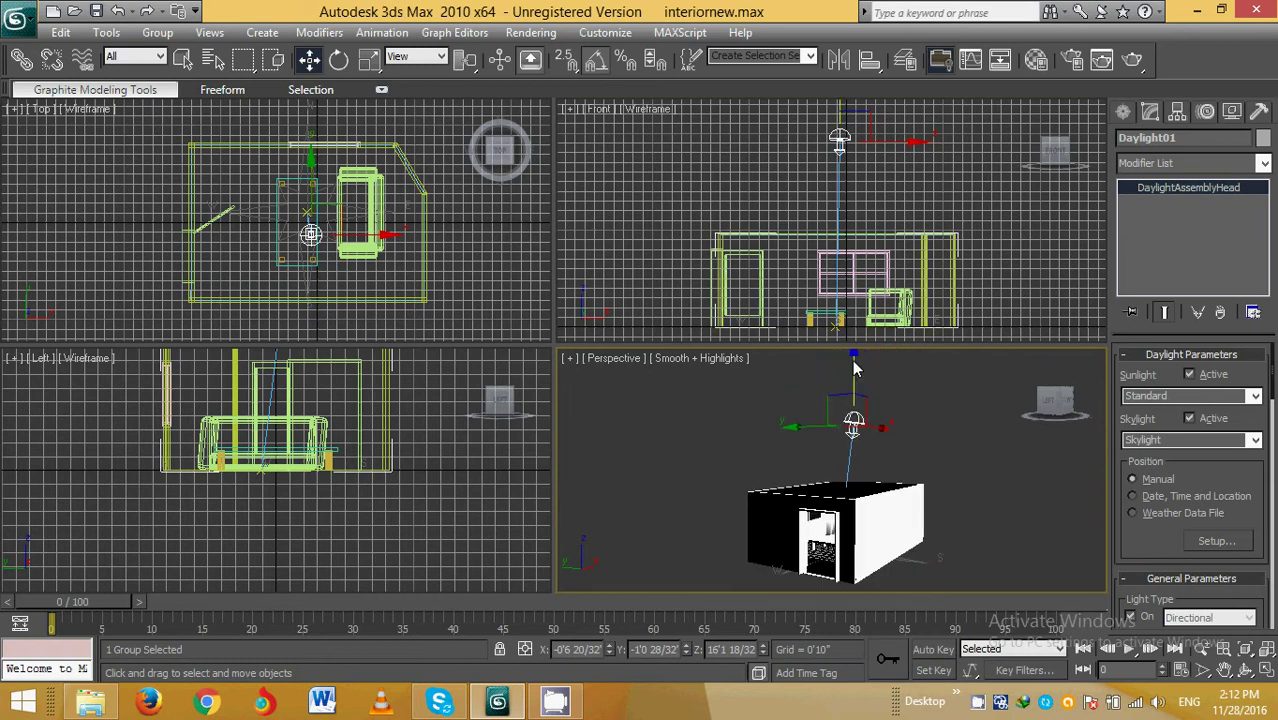
pyautogui.moveTo(853, 367); pyautogui.dragTo(932, 438)
pyautogui.keyDown('alt'); pyautogui.moveTo(932, 439); pyautogui.dragTo(923, 432, button='middle'); pyautogui.keyUp('alt')
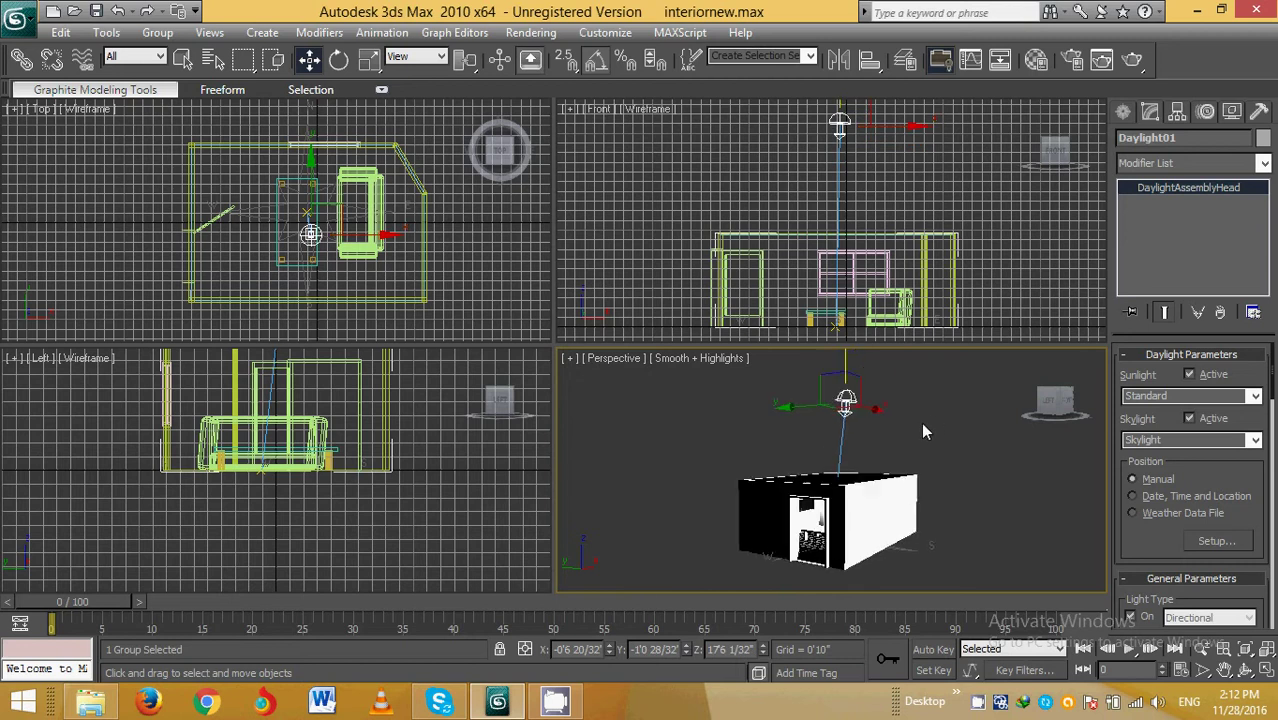
# Maximize the Perspective view and orbit it so the room's open side faces the viewer.
pyautogui.scroll(2, 921, 432)
pyautogui.scroll(2, 905, 445)
pyautogui.scroll(2, 901, 456)
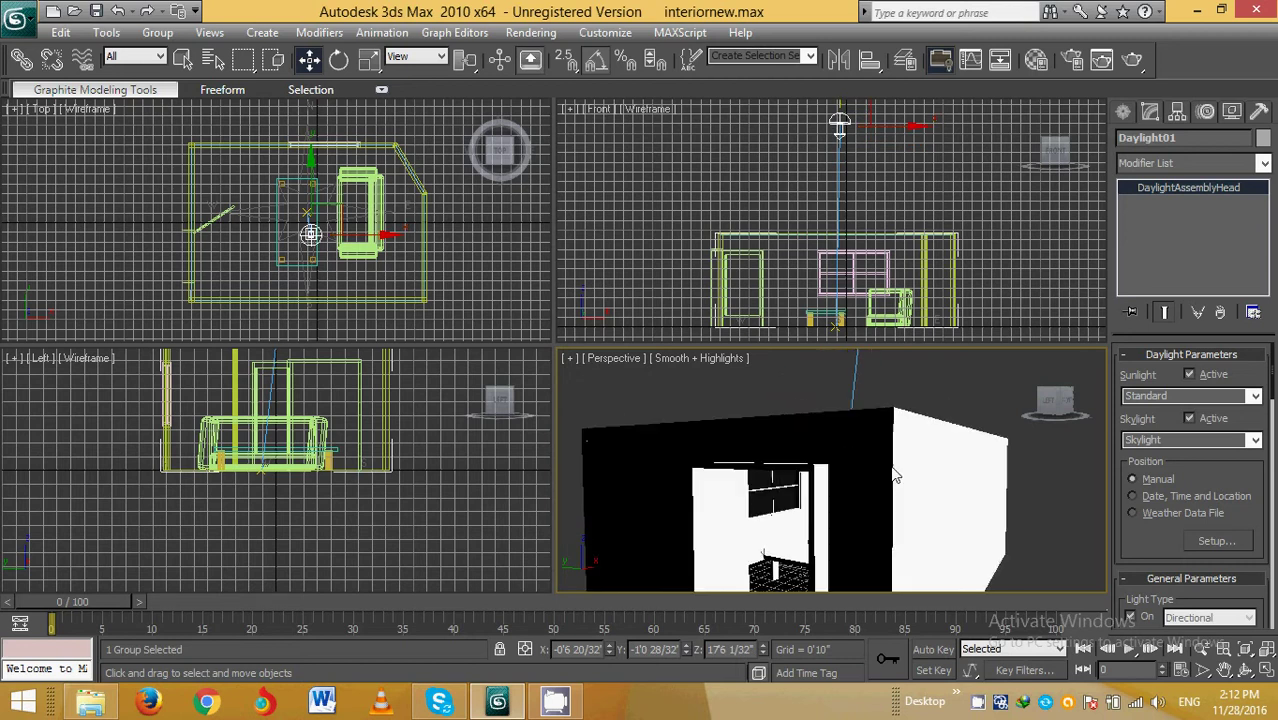
pyautogui.scroll(1, 901, 470)
pyautogui.scroll(-3, 903, 478)
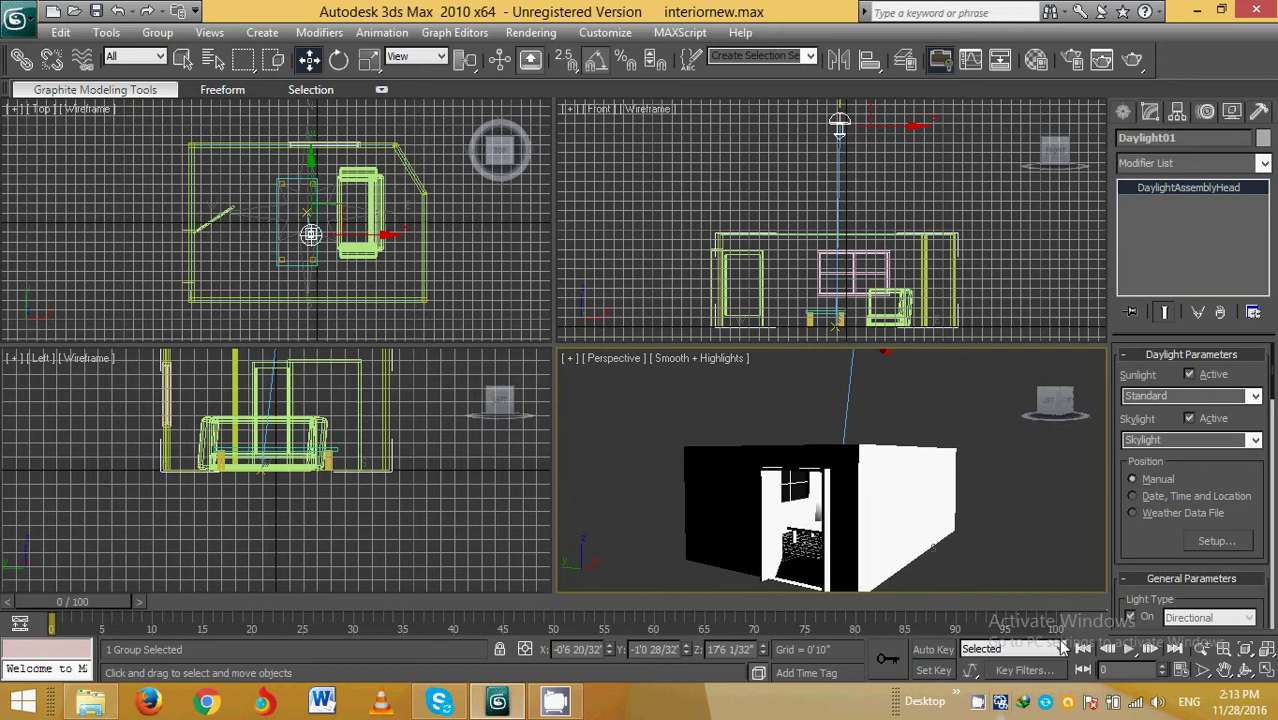
pyautogui.click(1265, 671)
pyautogui.keyDown('alt'); pyautogui.moveTo(665, 479); pyautogui.dragTo(741, 485, button='middle'); pyautogui.keyUp('alt')
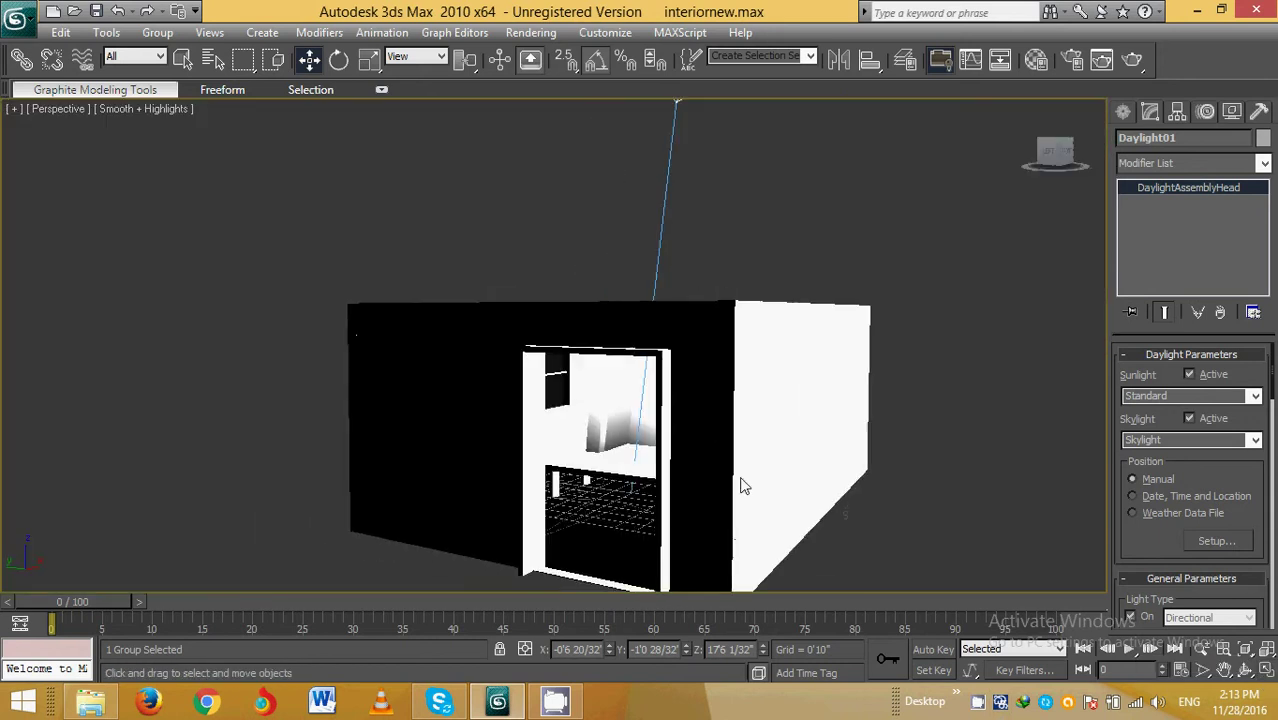
pyautogui.click(1106, 62)
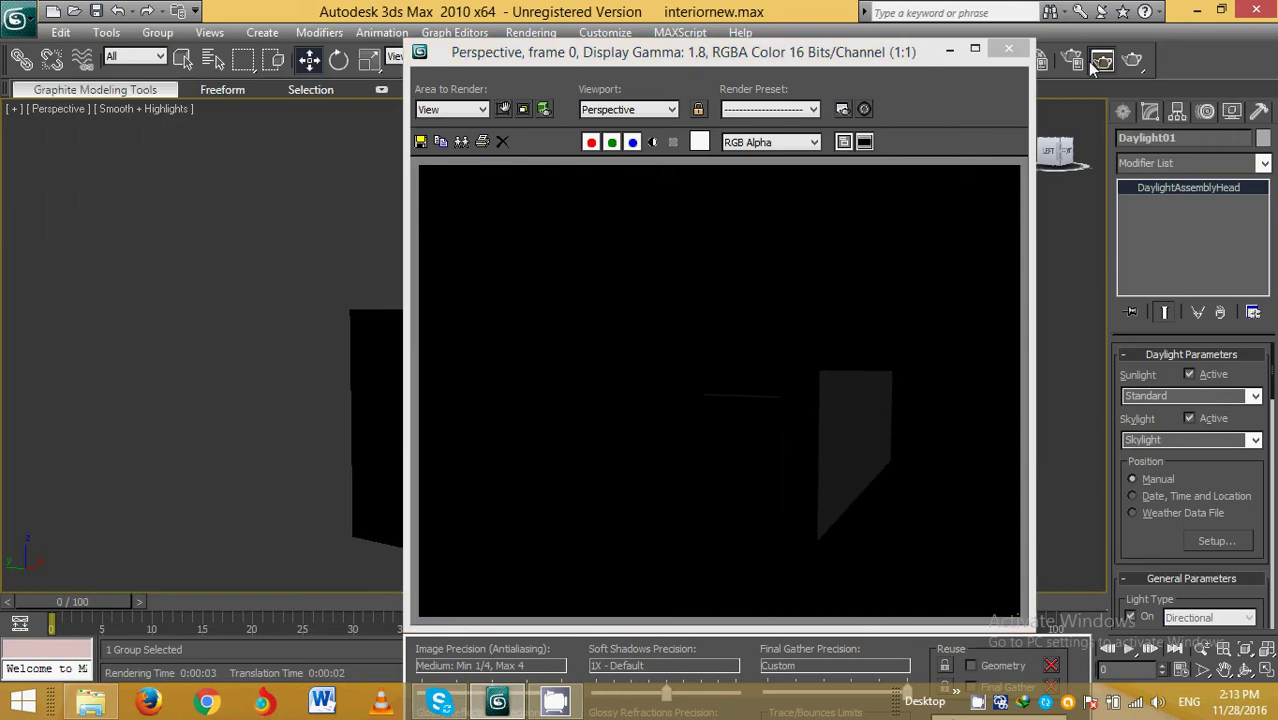
pyautogui.click(1008, 48)
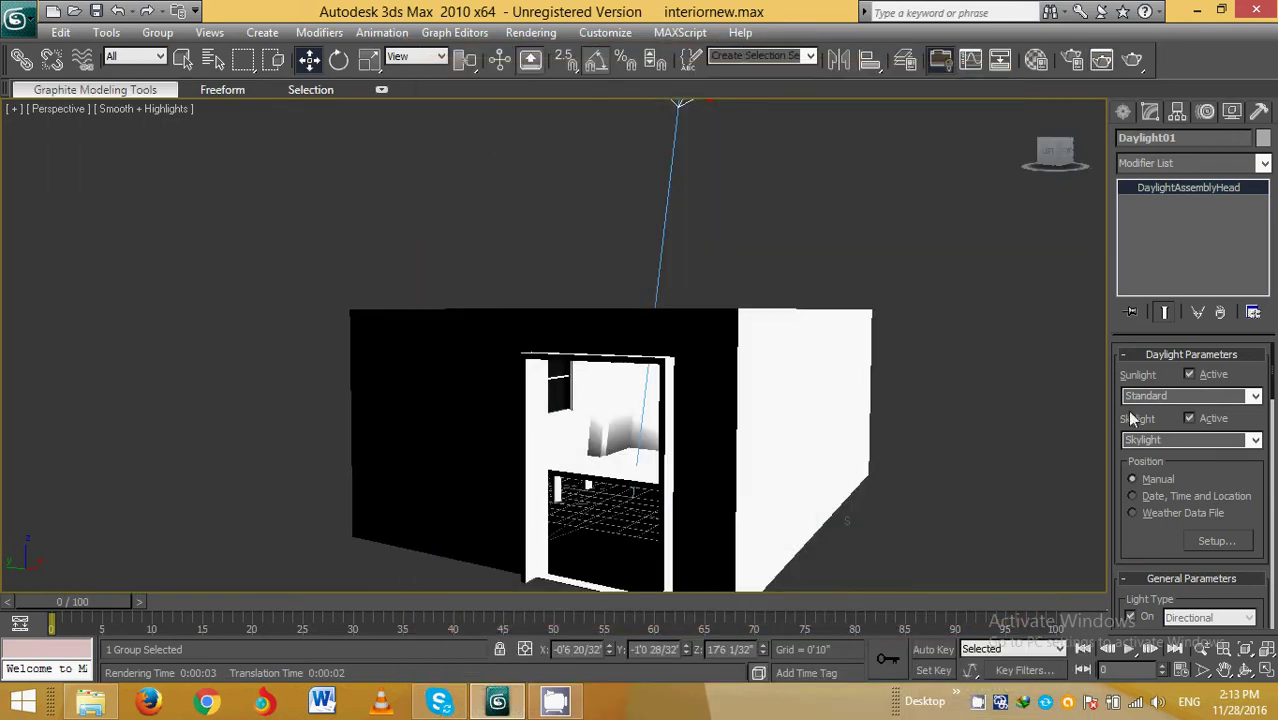
# Set Daylight01 sunlight to mr Sun and skylight to mr Sky, accept the prompt, and render.
pyautogui.click(1254, 396)
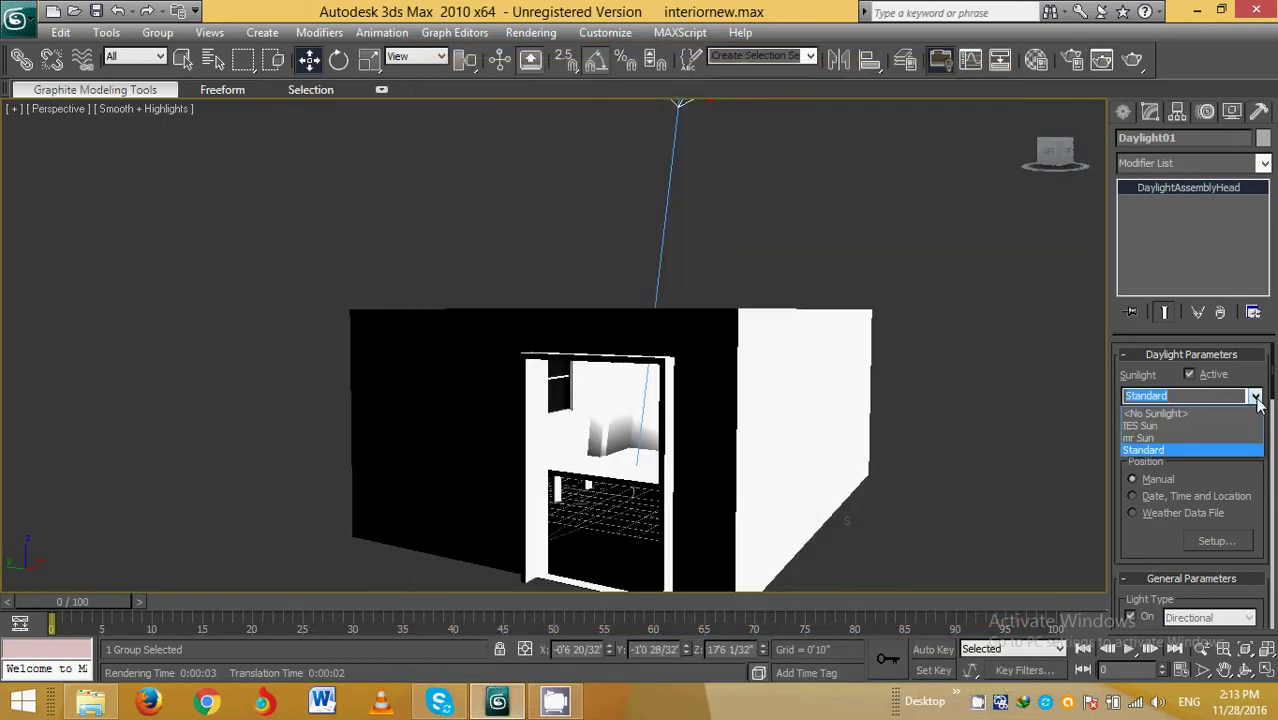
pyautogui.click(1179, 438)
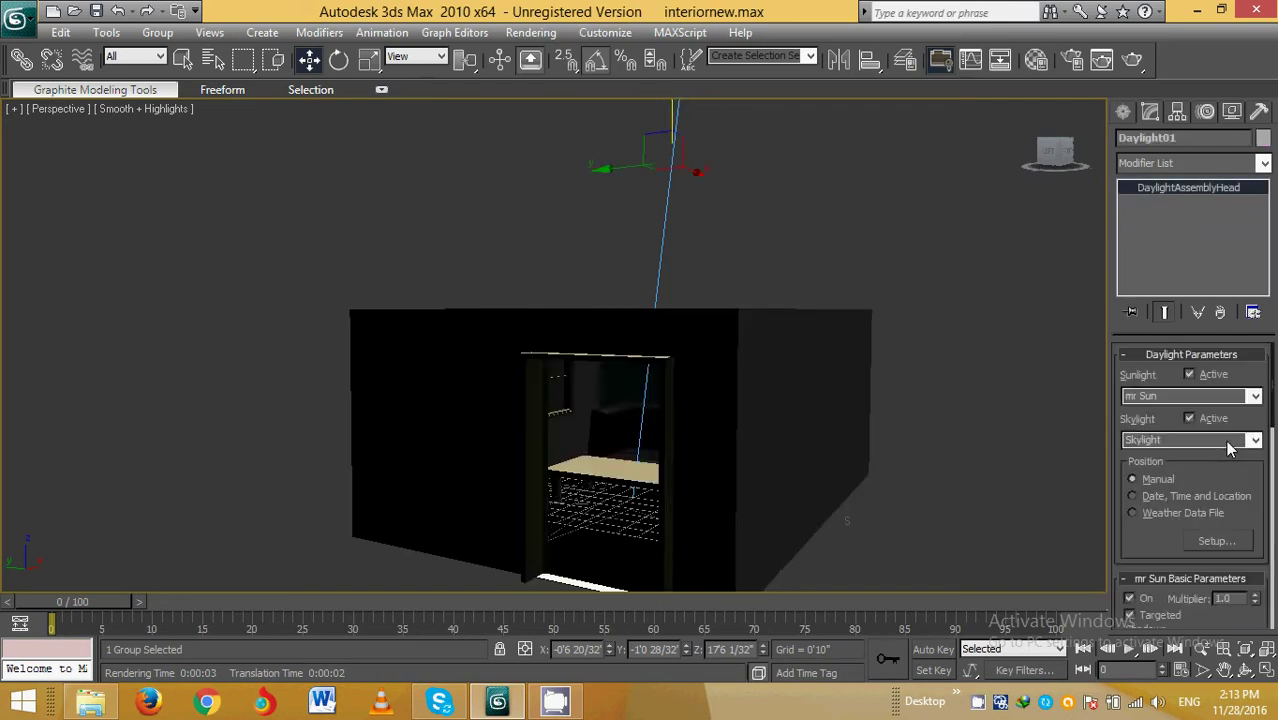
pyautogui.click(1229, 441)
pyautogui.click(1160, 485)
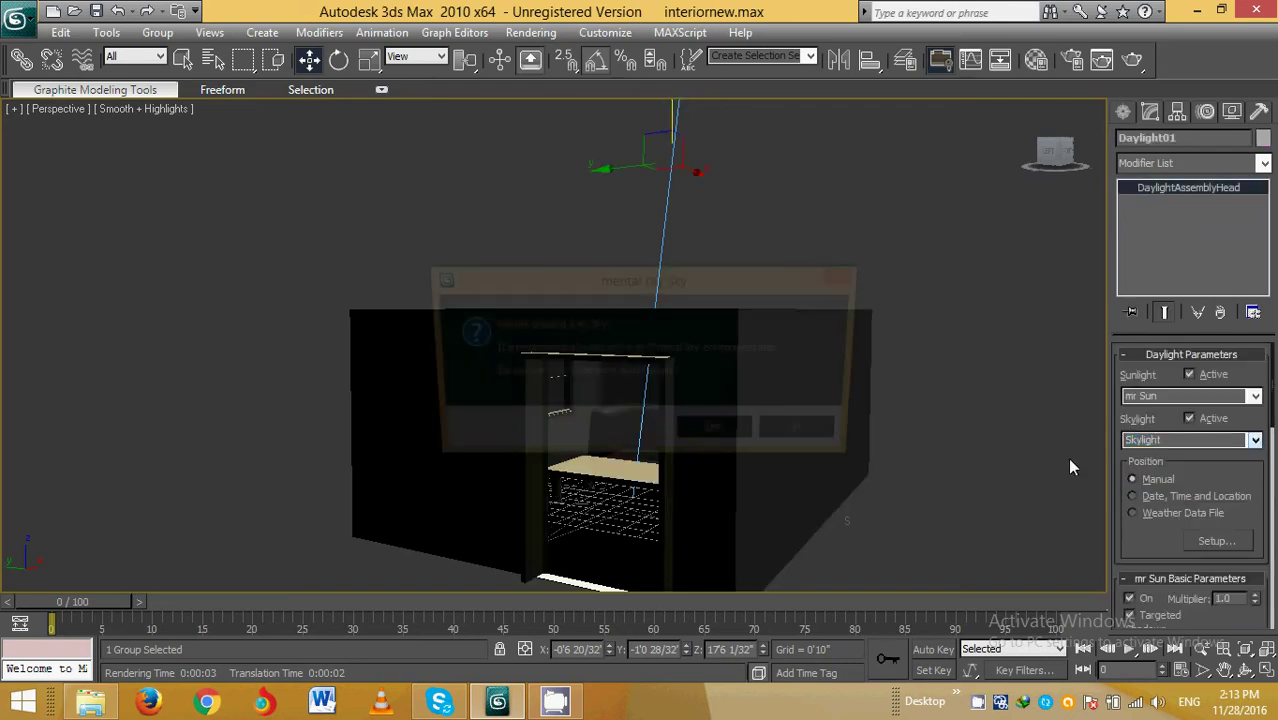
pyautogui.click(712, 438)
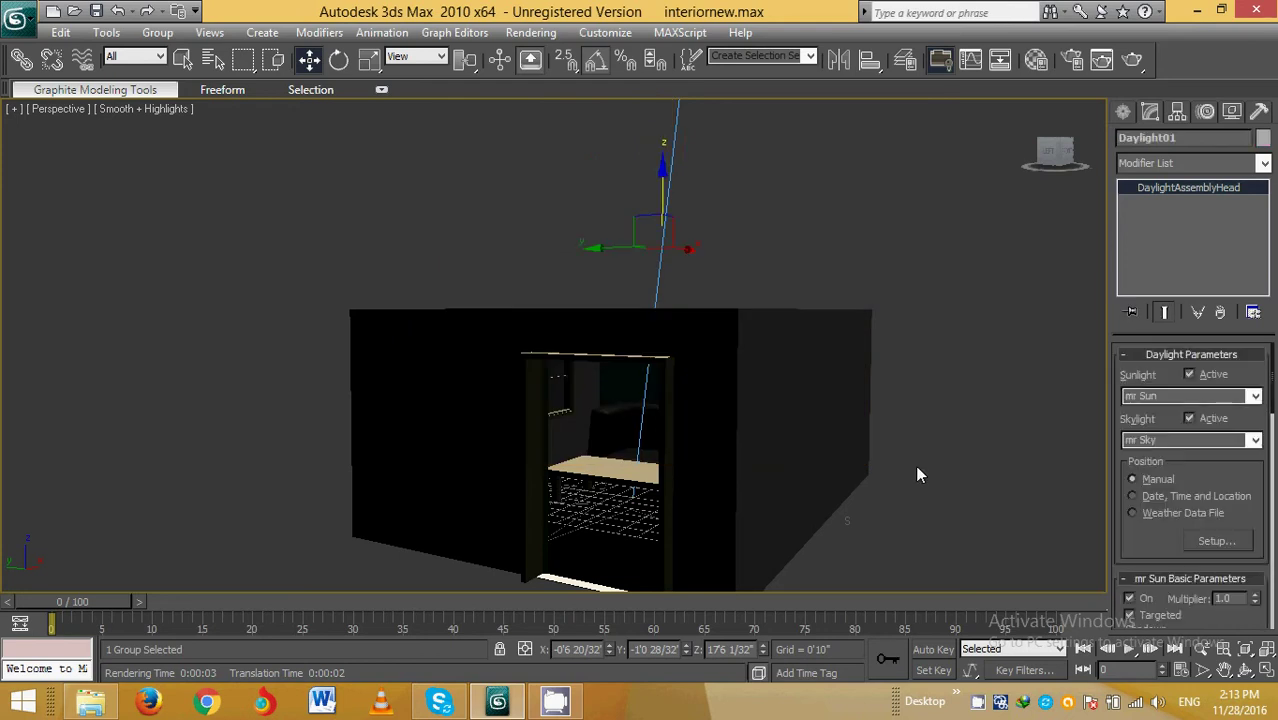
pyautogui.click(1132, 58)
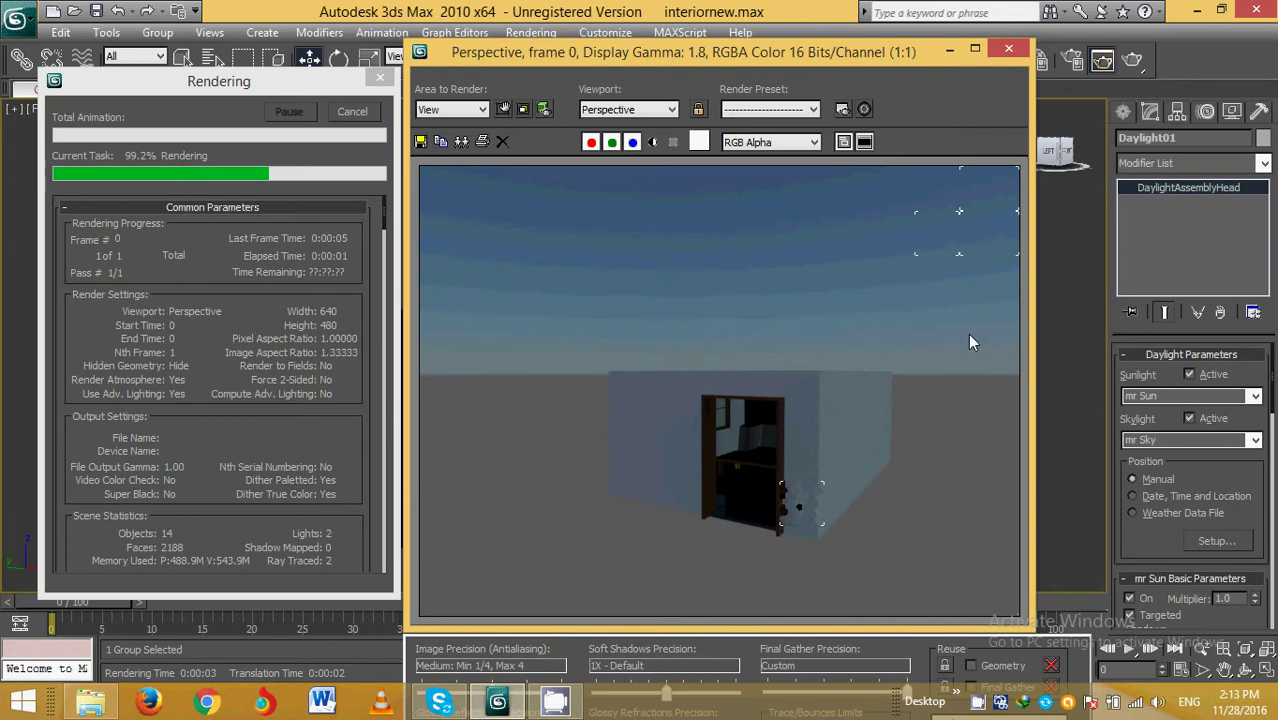
# Move the perspective view inside the room to frame window, sofa and table, then render it.
pyautogui.click(1020, 47)
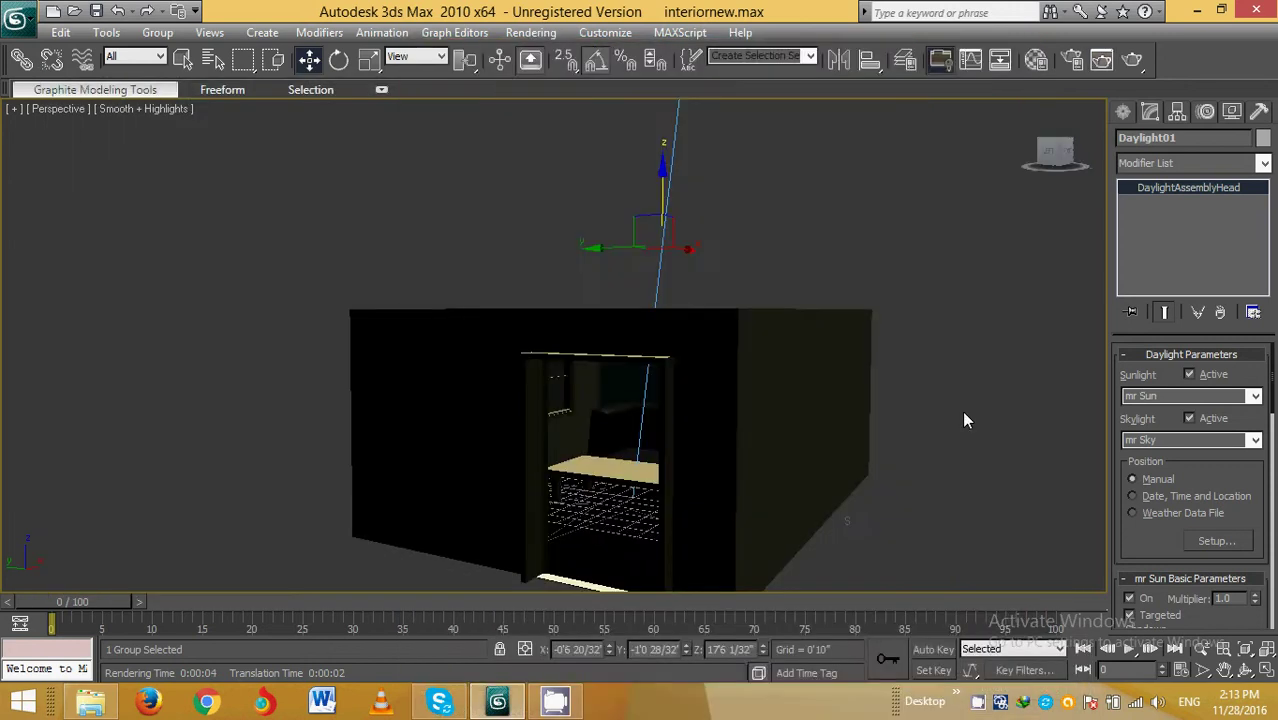
pyautogui.moveTo(963, 420); pyautogui.dragTo(978, 374, button='middle')
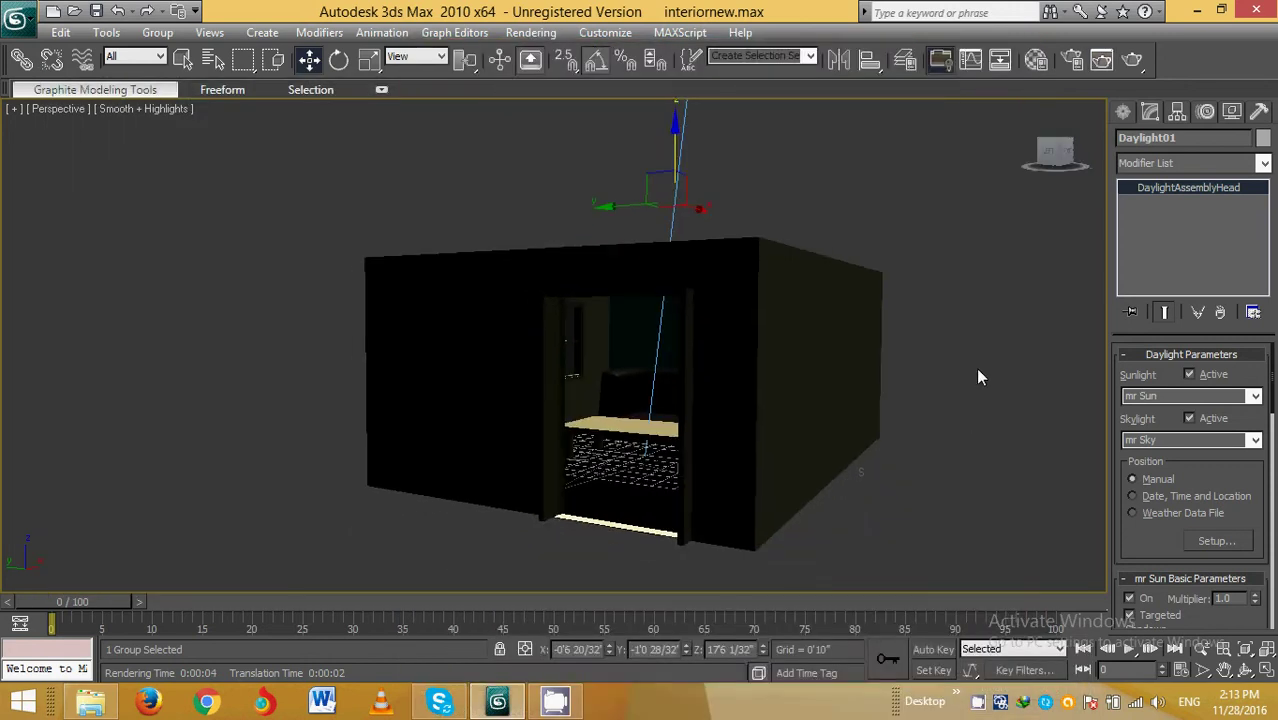
pyautogui.click(1201, 646)
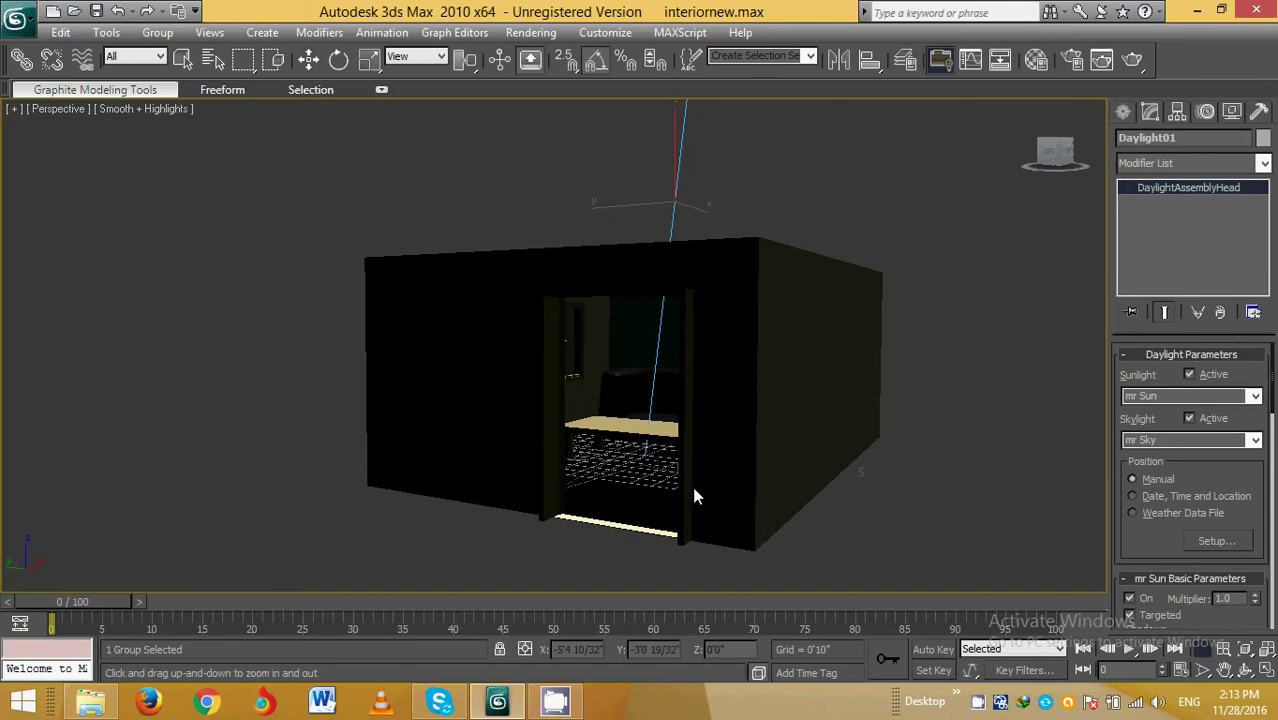
pyautogui.moveTo(692, 486); pyautogui.dragTo(689, 429)
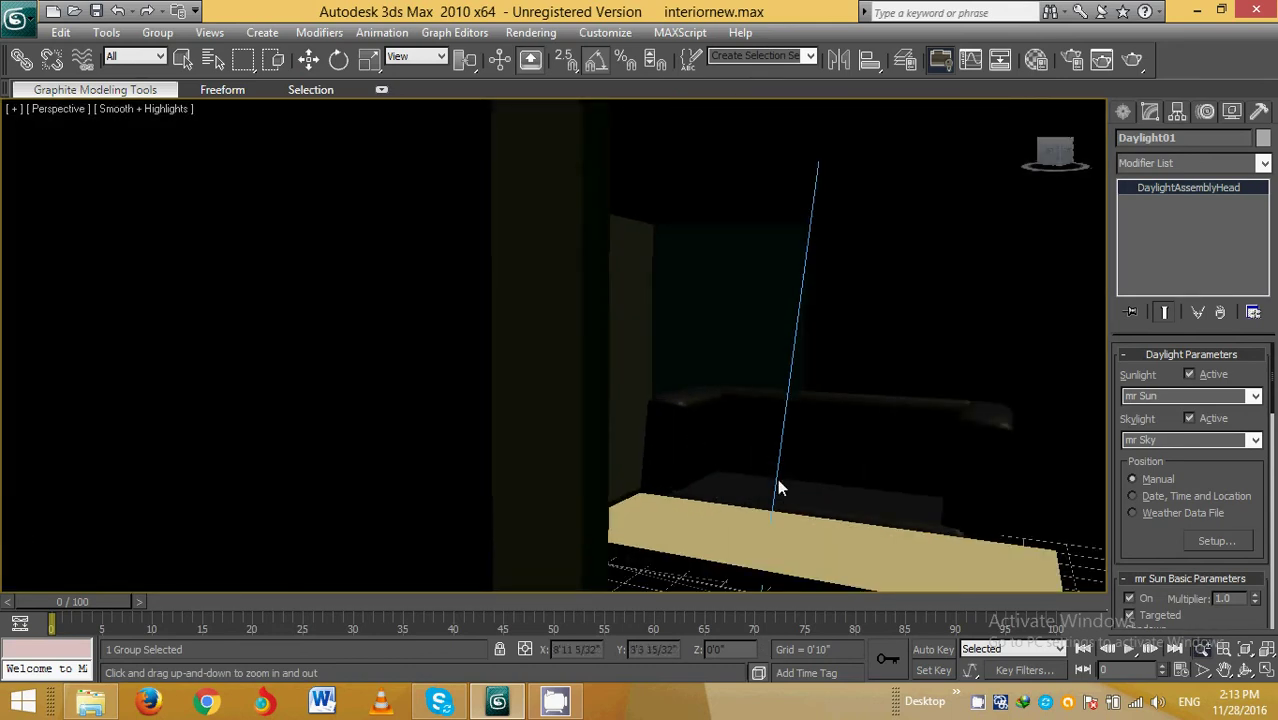
pyautogui.moveTo(777, 478)
pyautogui.mouseDown()
pyautogui.moveTo(670, 460)
pyautogui.moveTo(687, 454)
pyautogui.mouseUp()
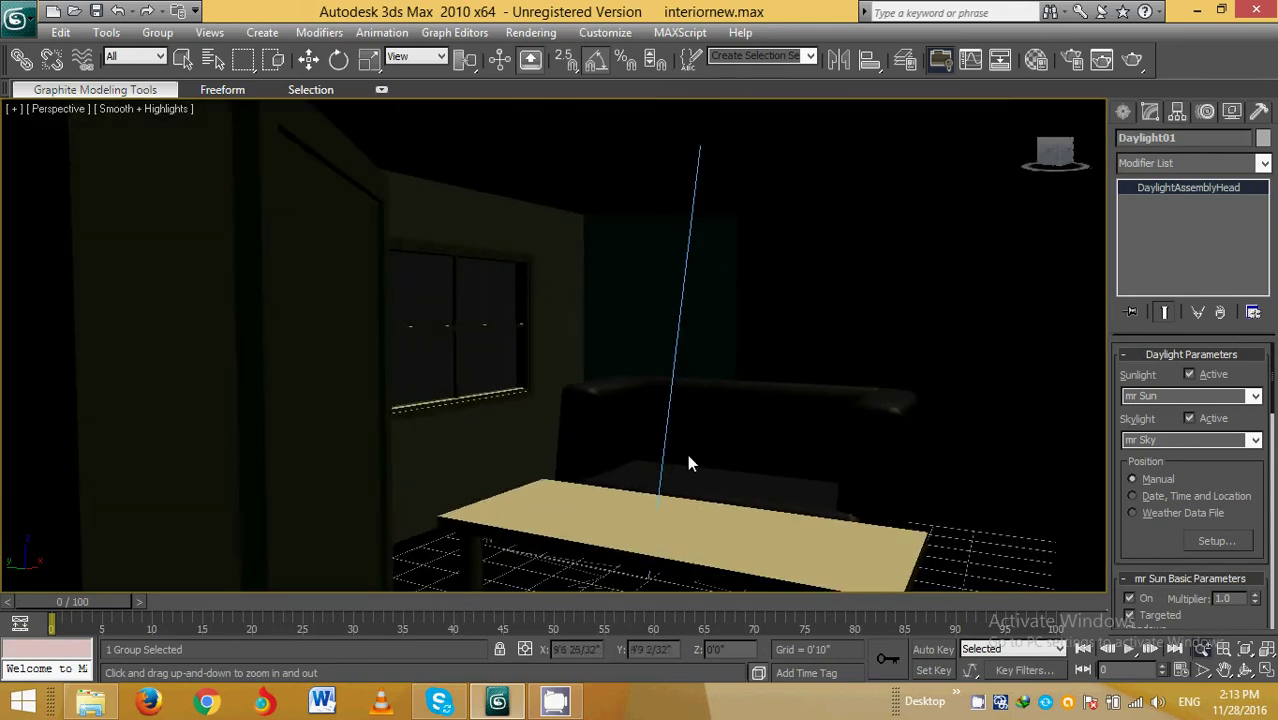
pyautogui.click(1118, 64)
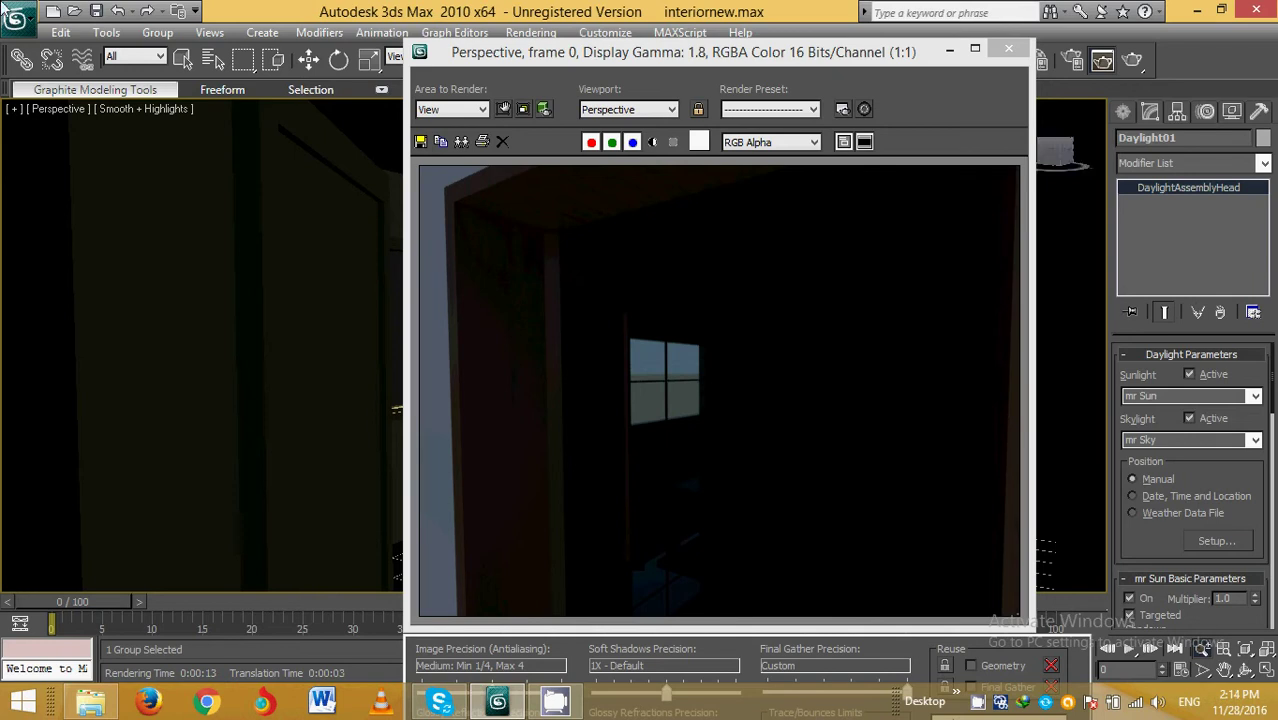
# Reframe closer on the window, sofa and table, re-render, and close the Rendered Frame Window.
pyautogui.click(1010, 49)
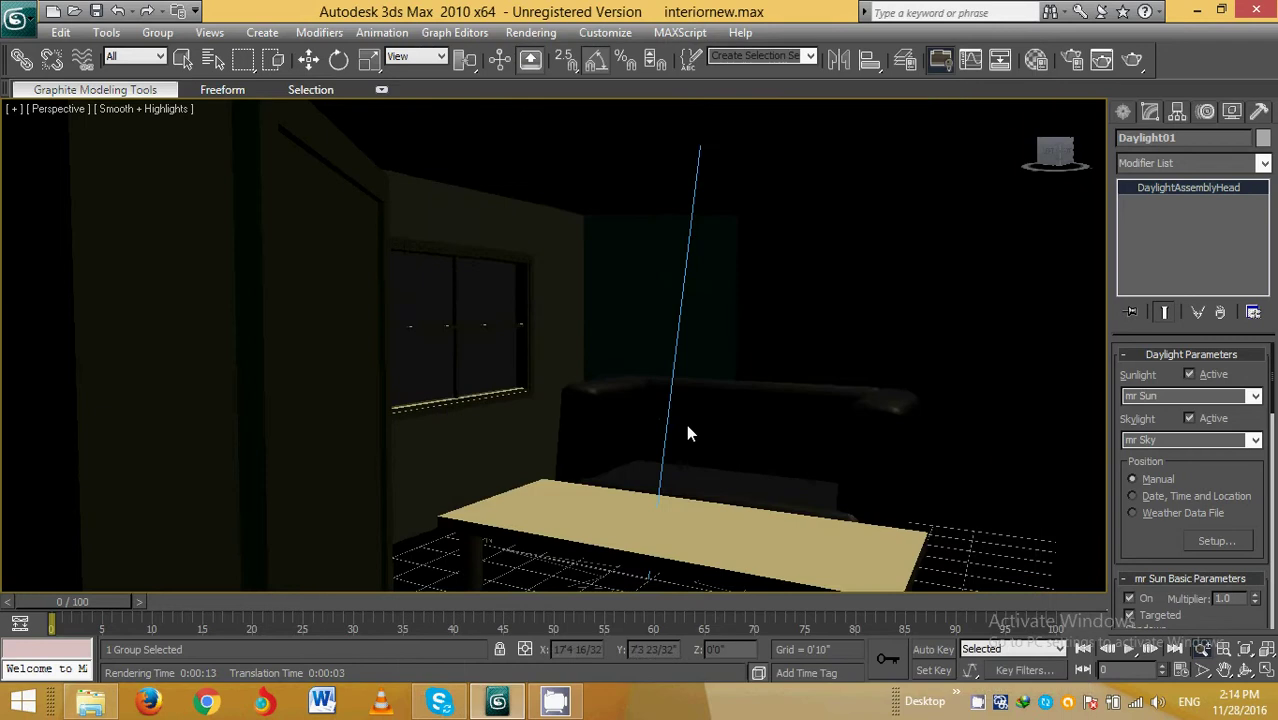
pyautogui.moveTo(686, 424)
pyautogui.mouseDown(button='middle')
pyautogui.moveTo(653, 389)
pyautogui.moveTo(676, 386)
pyautogui.mouseUp(button='middle')
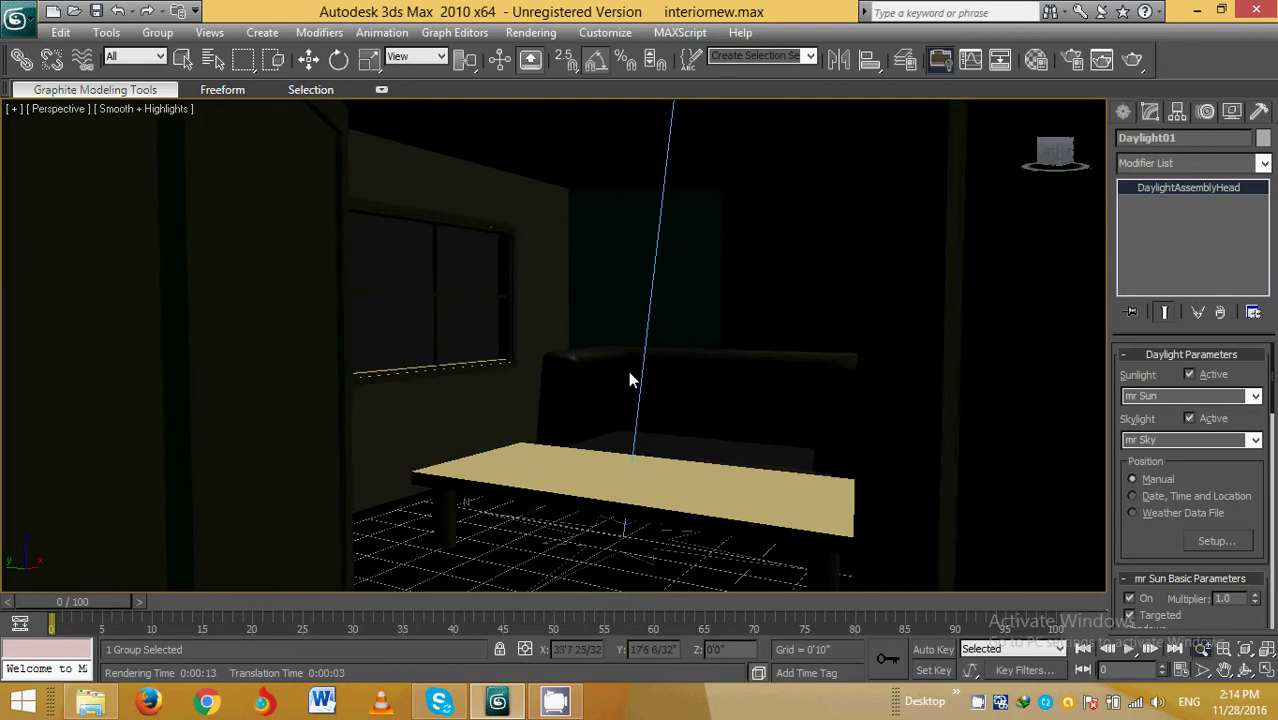
pyautogui.scroll(2, 657, 395)
pyautogui.moveTo(658, 395)
pyautogui.mouseDown(button='middle')
pyautogui.moveTo(703, 410)
pyautogui.moveTo(664, 417)
pyautogui.mouseUp(button='middle')
pyautogui.click(1128, 62)
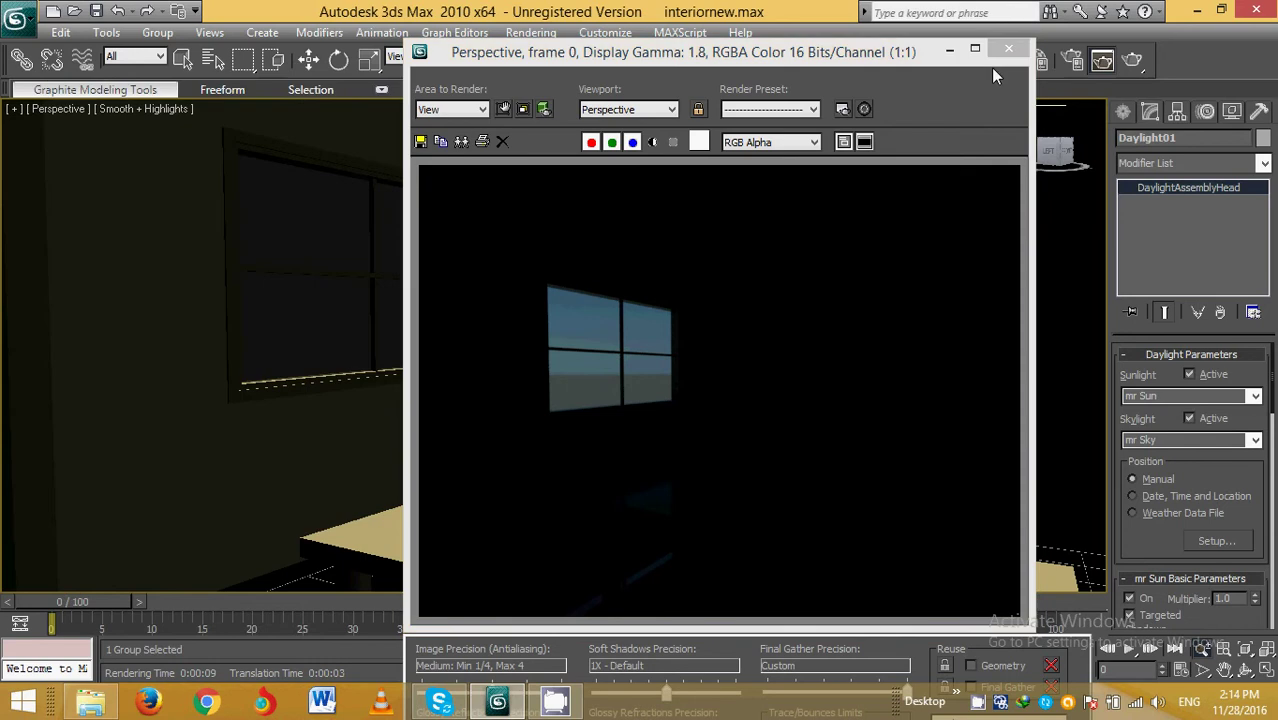
pyautogui.click(1005, 52)
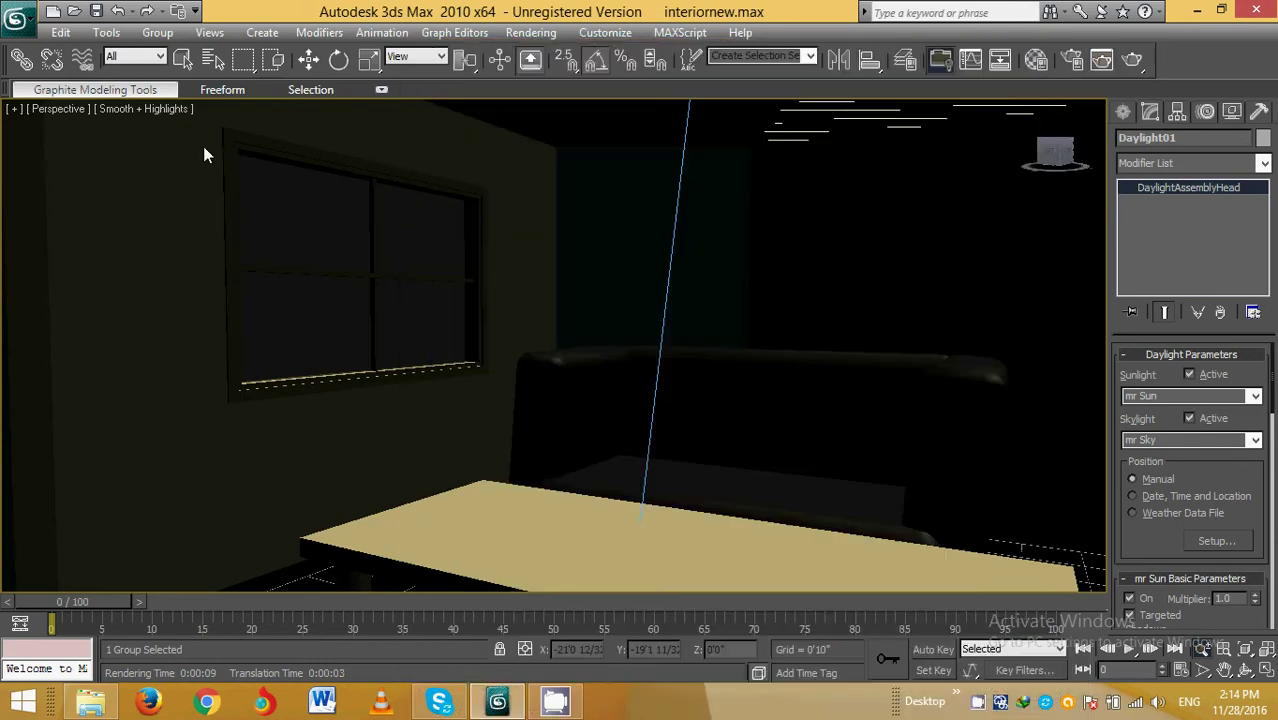
# Save the active perspective view, then restore the four-viewport layout.
pyautogui.click(209, 33)
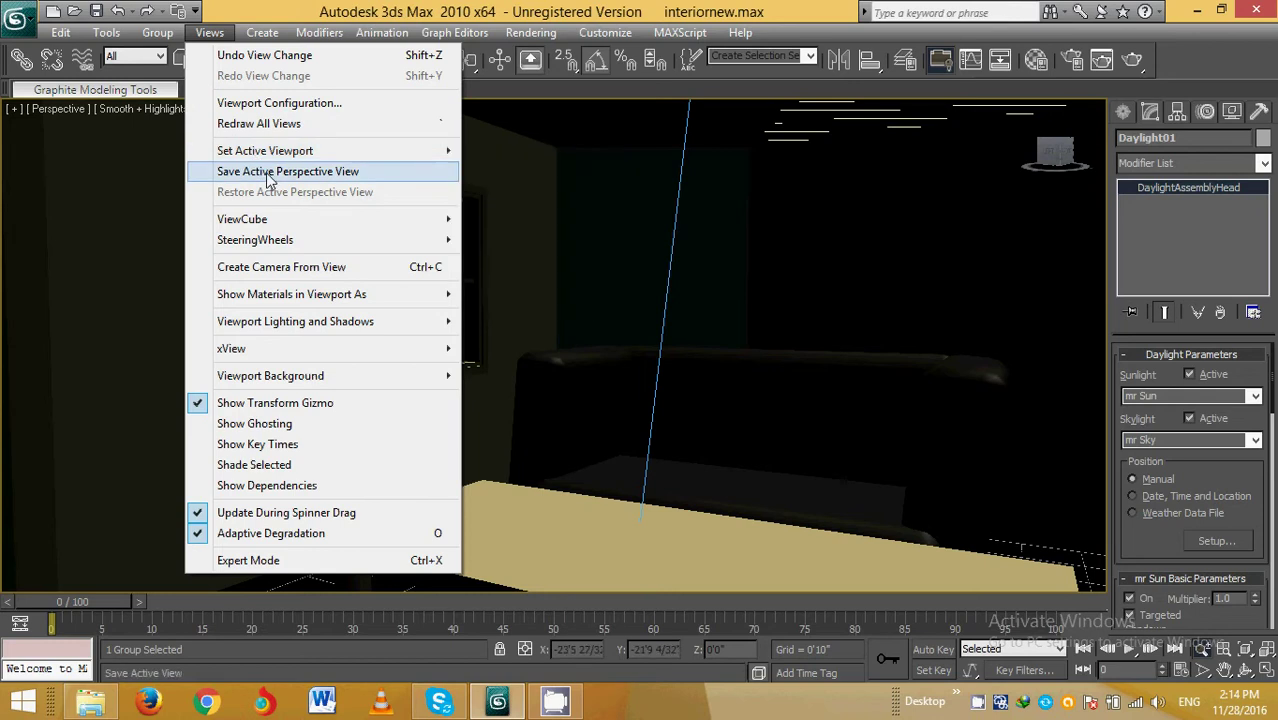
pyautogui.click(267, 176)
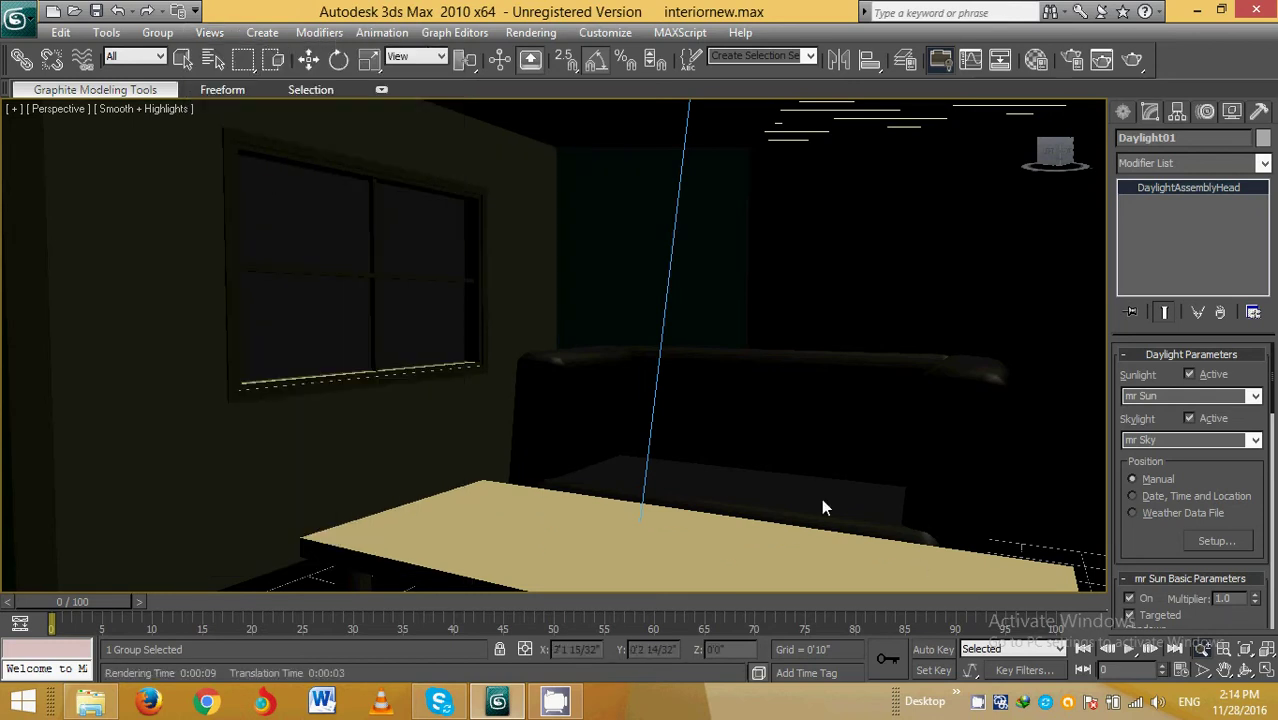
pyautogui.click(1265, 670)
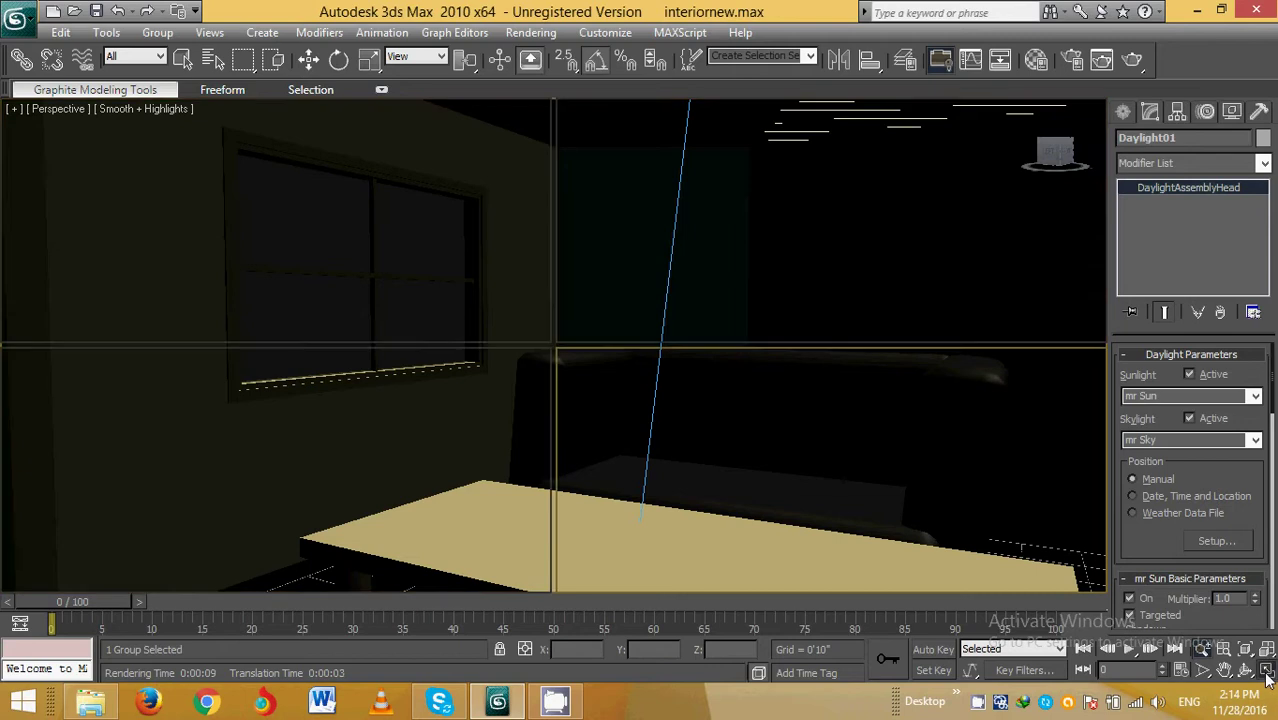
# Deselect the daylight and recentre the room in a maximized Top view.
pyautogui.press('w')
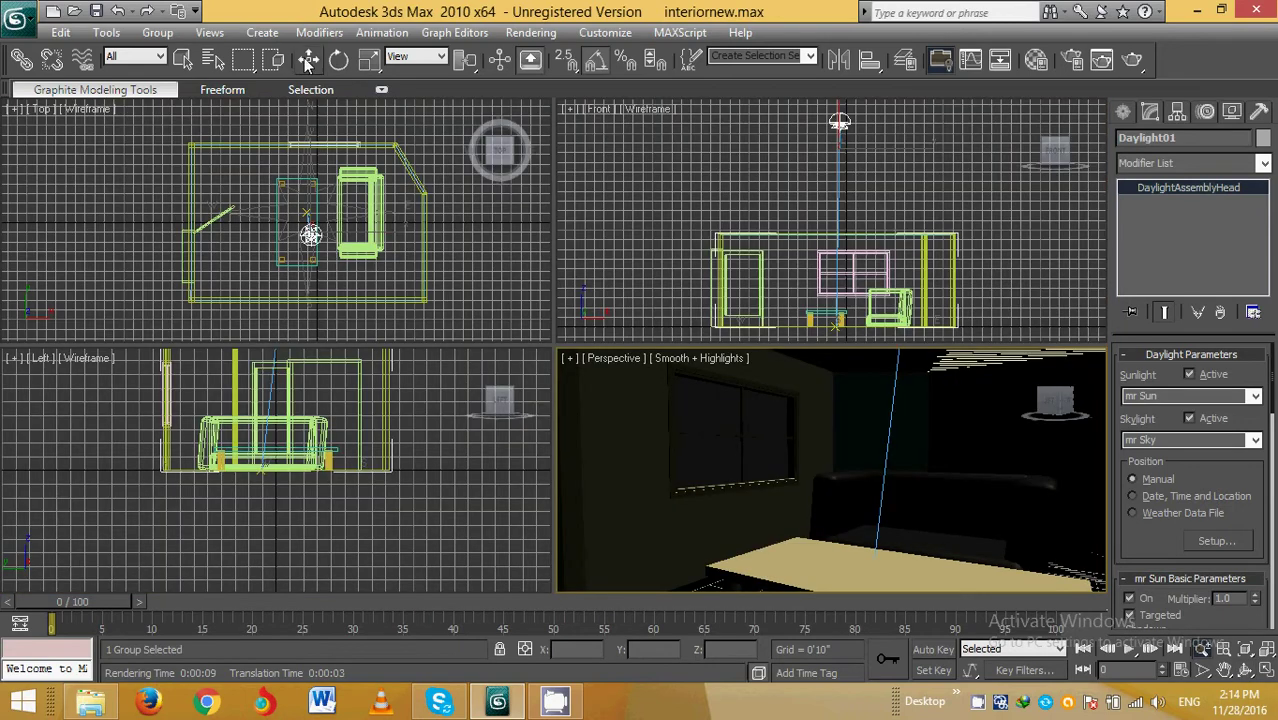
pyautogui.rightClick(280, 283)
pyautogui.click(845, 510)
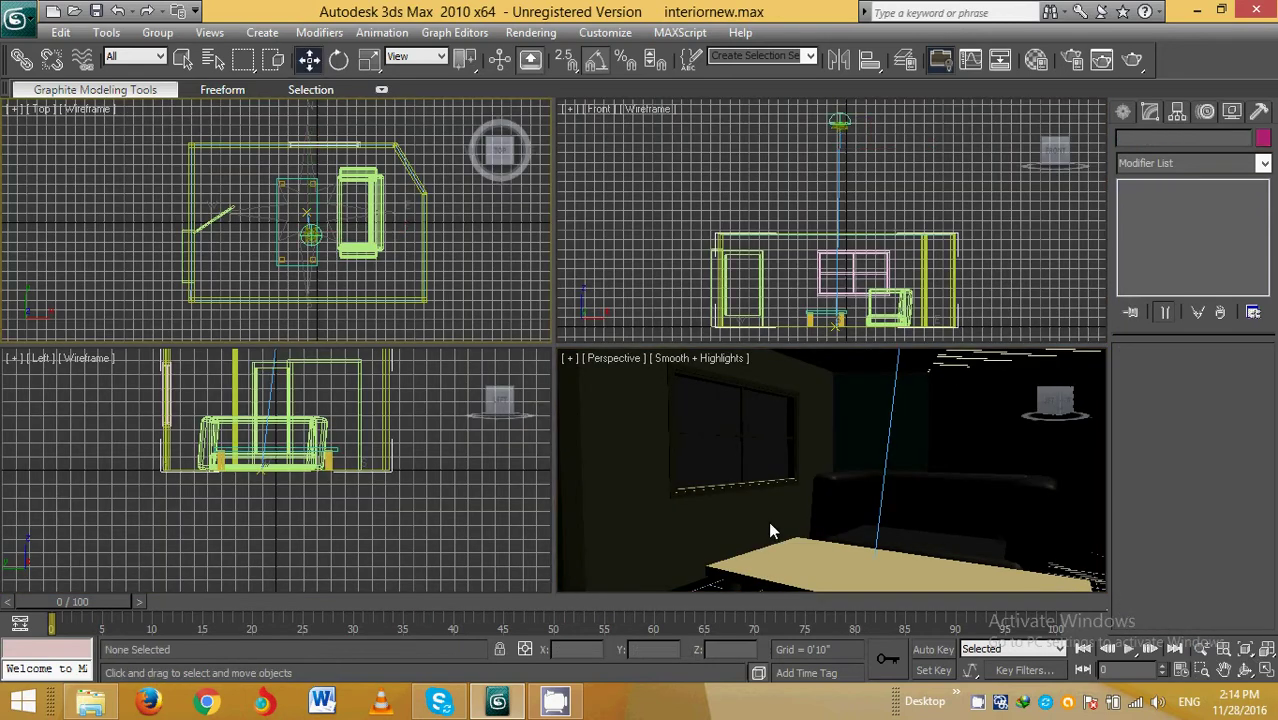
pyautogui.click(1267, 671)
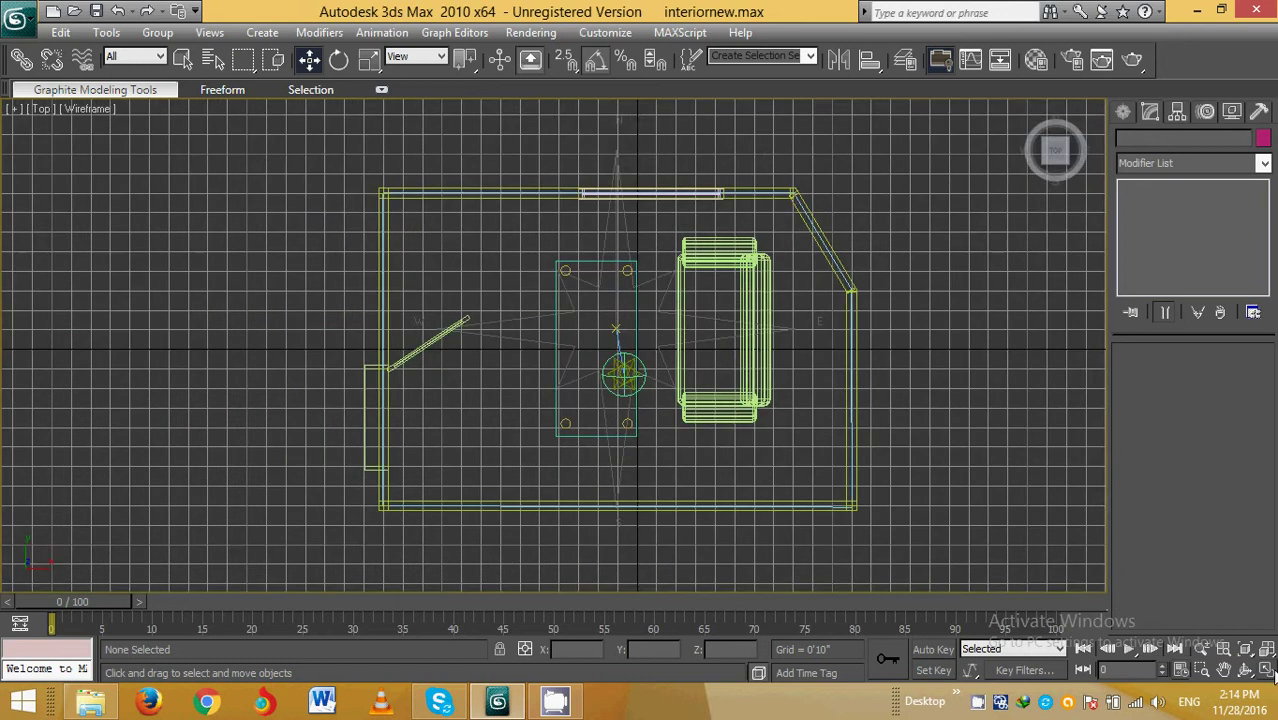
pyautogui.moveTo(619, 390); pyautogui.dragTo(605, 362, button='middle')
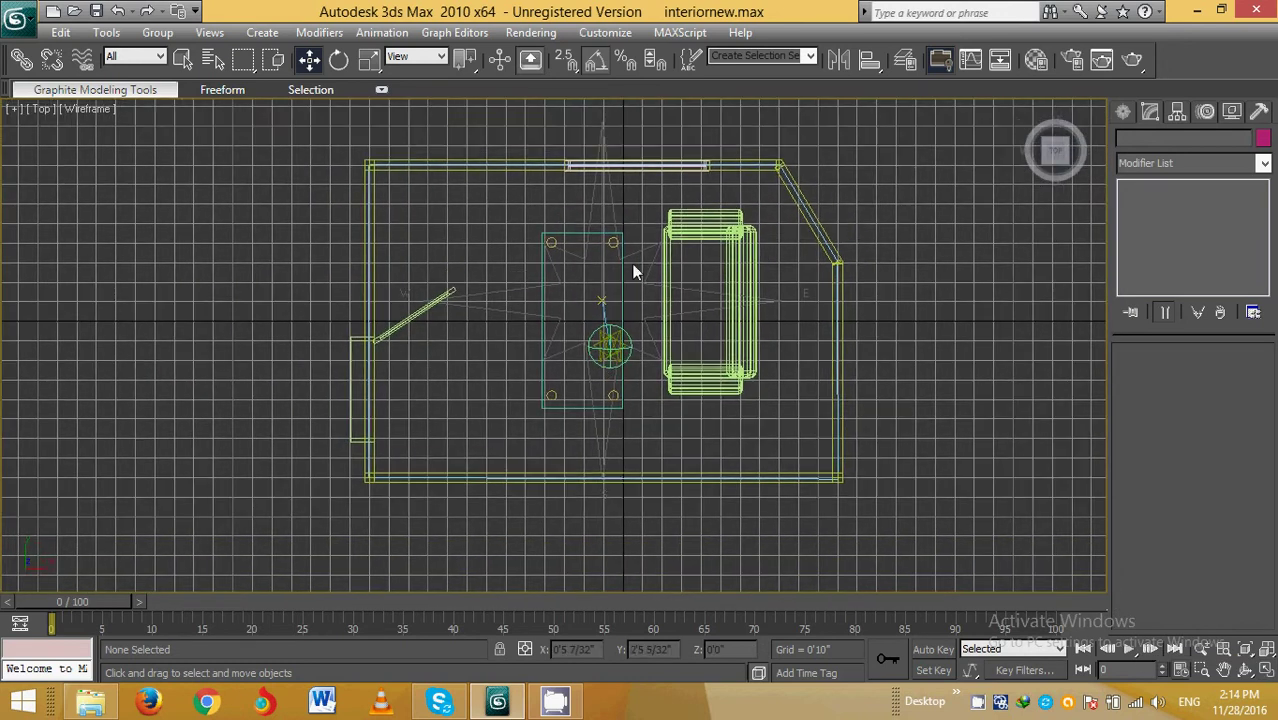
pyautogui.scroll(2, 633, 262)
pyautogui.scroll(-2, 634, 263)
pyautogui.moveTo(632, 248)
pyautogui.mouseDown(button='middle')
pyautogui.moveTo(569, 279)
pyautogui.moveTo(601, 413)
pyautogui.moveTo(595, 355)
pyautogui.moveTo(563, 386)
pyautogui.moveTo(554, 367)
pyautogui.mouseUp(button='middle')
pyautogui.scroll(3, 566, 278)
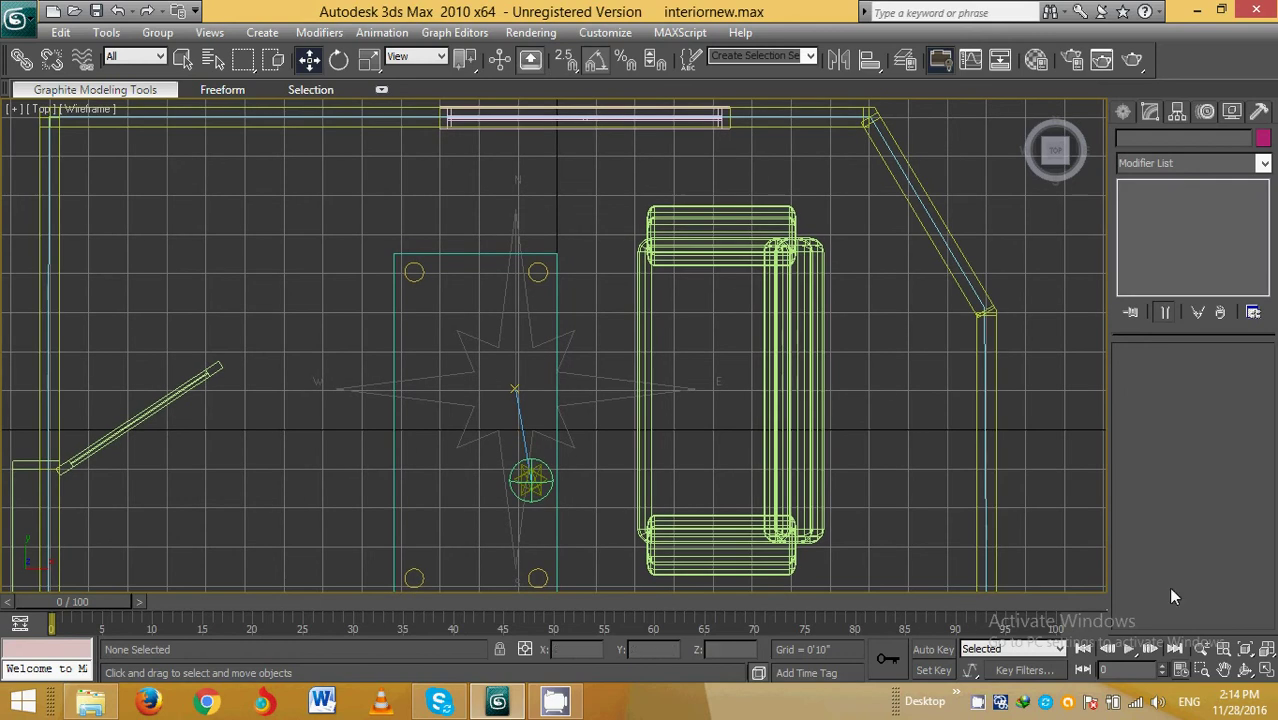
# Restore four viewports and zoom the Front view onto the room's window.
pyautogui.click(1268, 672)
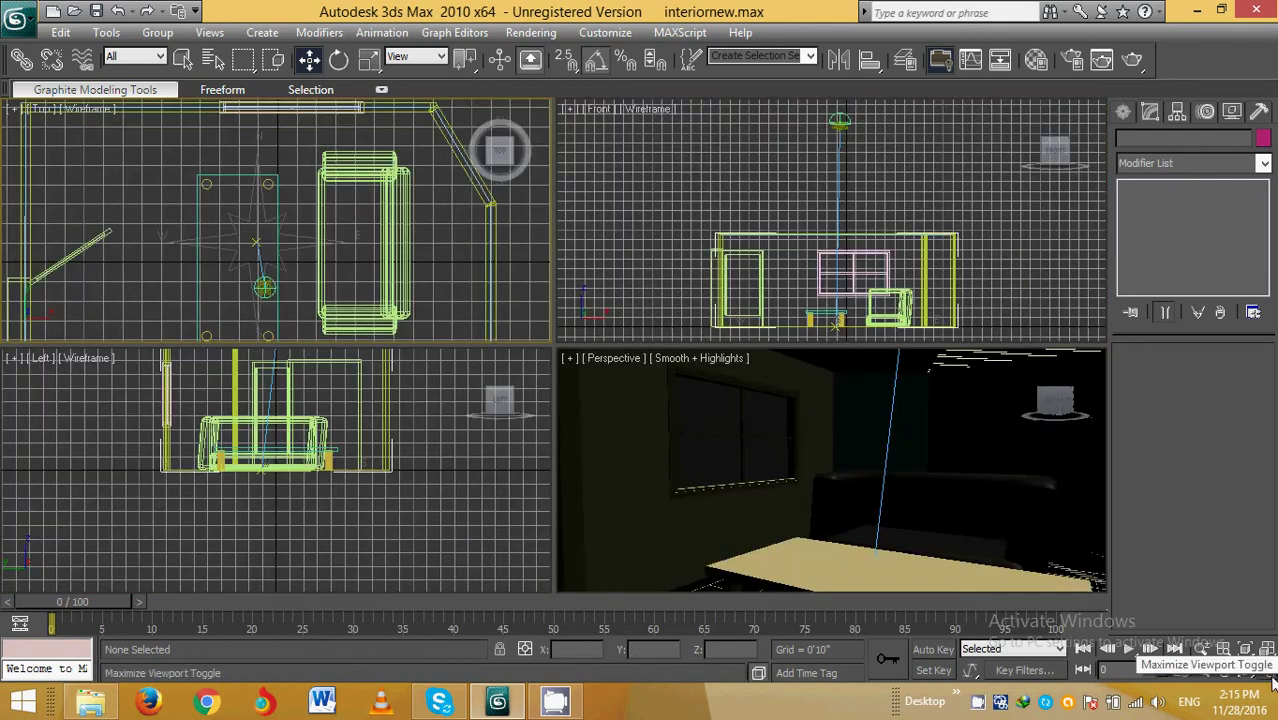
pyautogui.scroll(2, 619, 206)
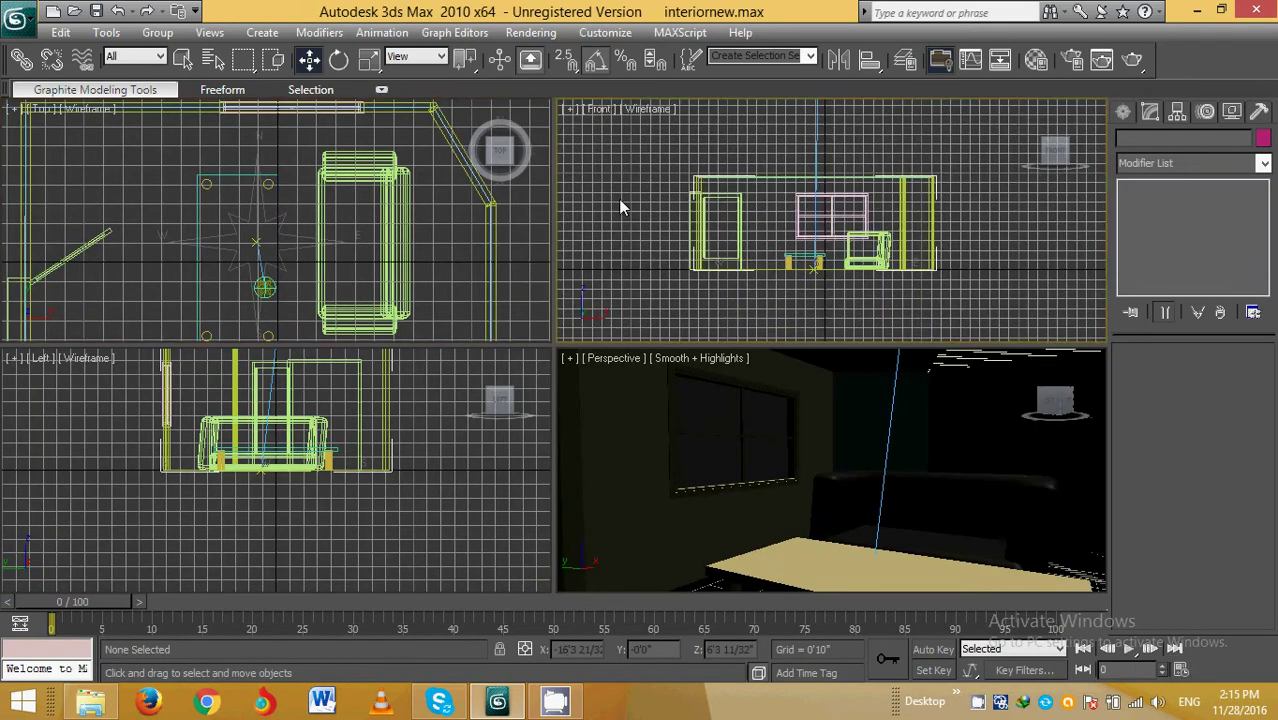
pyautogui.scroll(2, 716, 234)
pyautogui.scroll(3, 776, 237)
pyautogui.scroll(2, 740, 240)
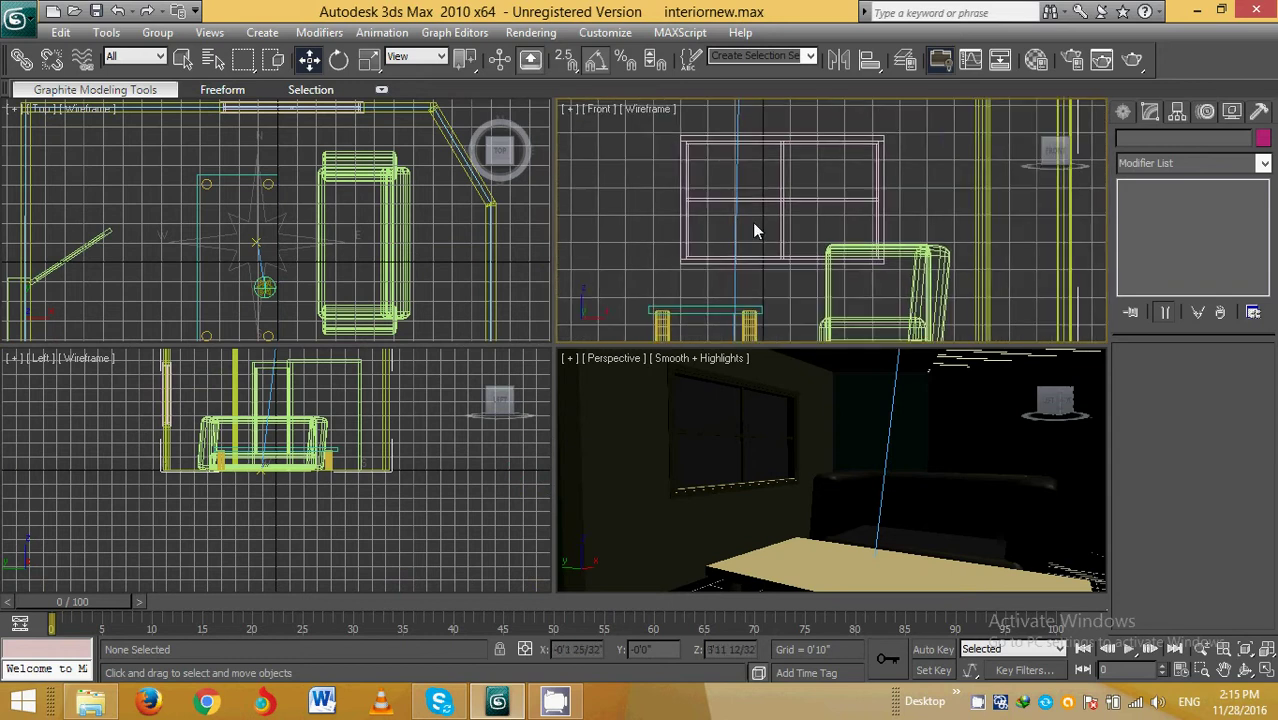
pyautogui.scroll(2, 745, 222)
pyautogui.scroll(2, 780, 222)
pyautogui.scroll(2, 840, 238)
pyautogui.scroll(-2, 858, 244)
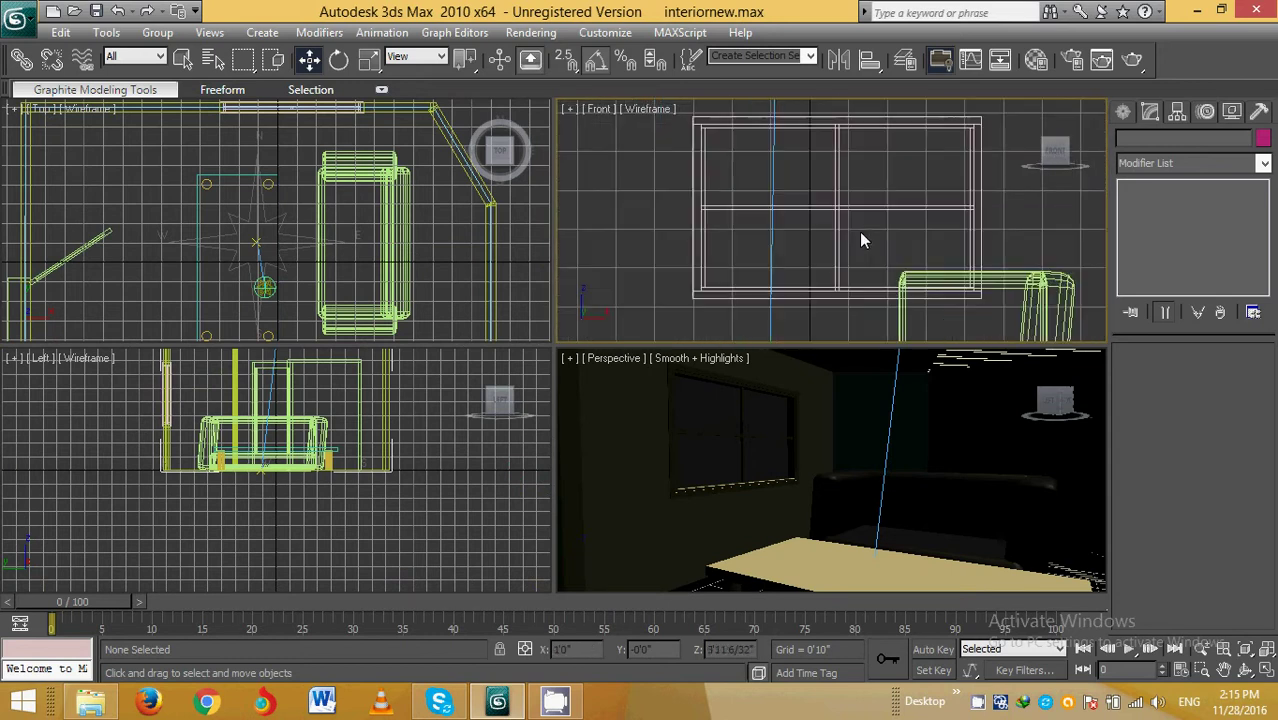
pyautogui.scroll(-2, 836, 237)
pyautogui.scroll(-2, 827, 240)
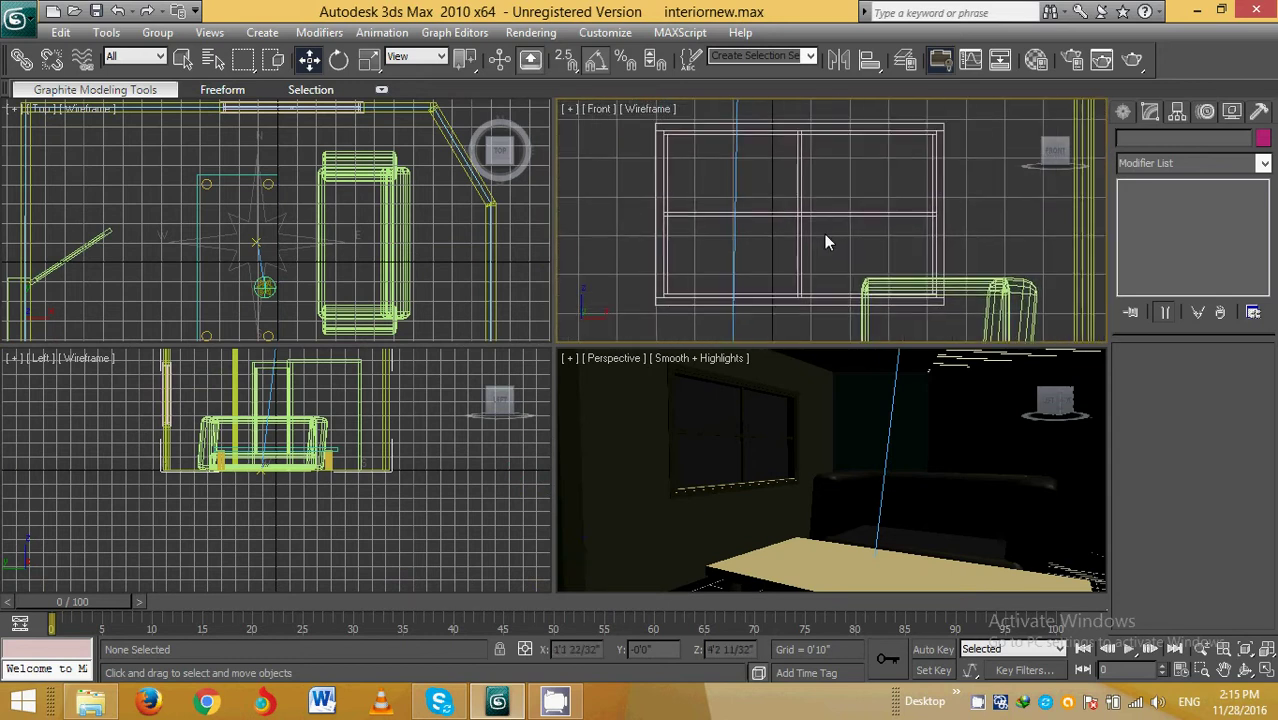
# Create an mr Sky Portal light sized over the window in the Front view.
pyautogui.click(262, 32)
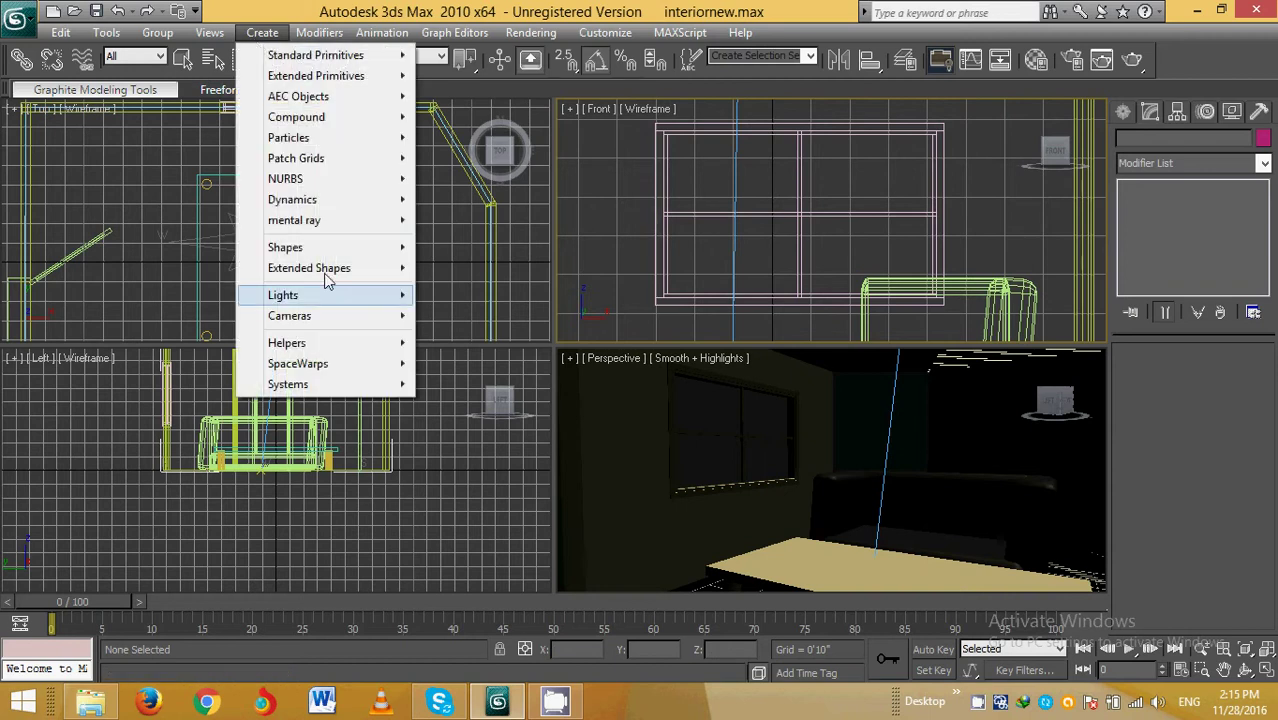
pyautogui.moveTo(283, 295)
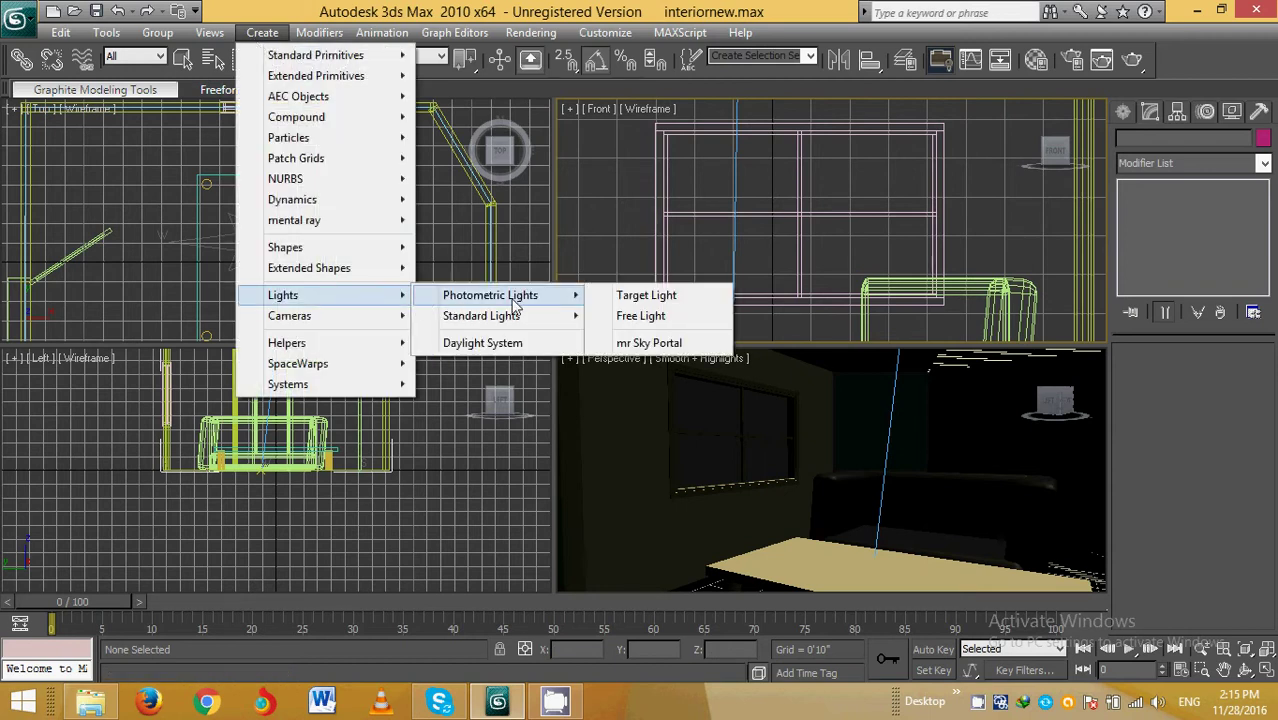
pyautogui.moveTo(490, 295)
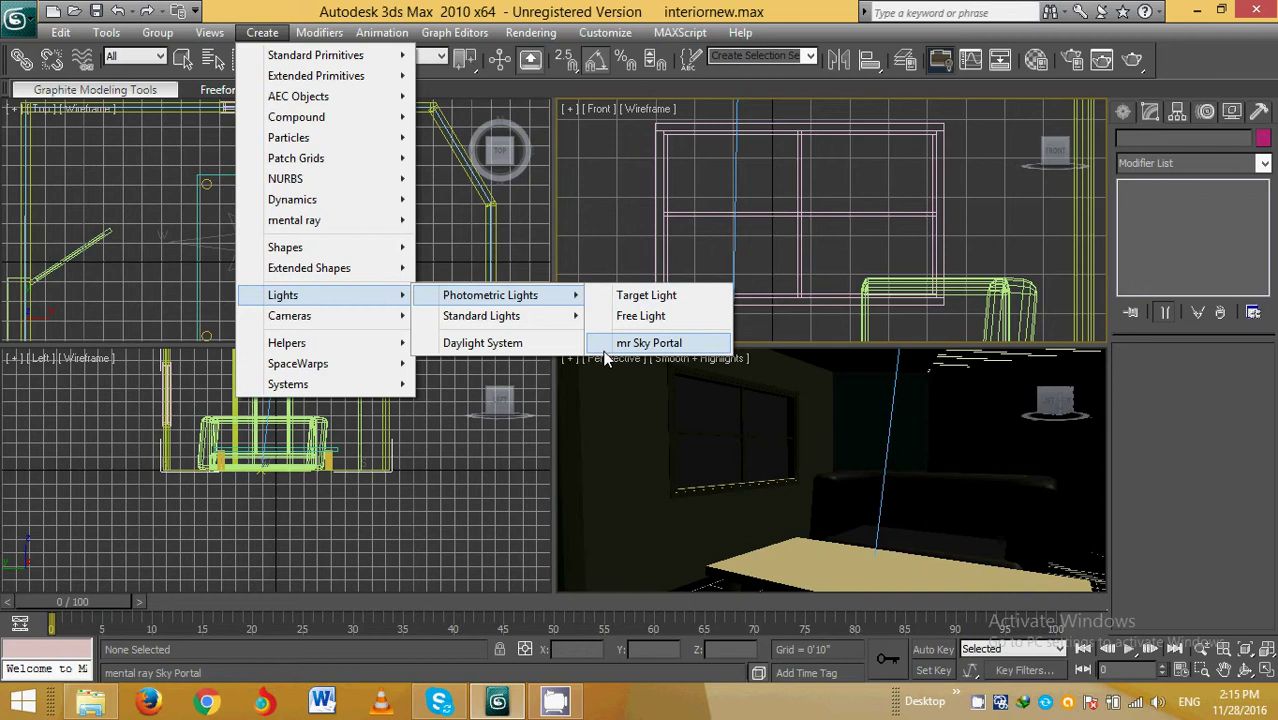
pyautogui.click(604, 350)
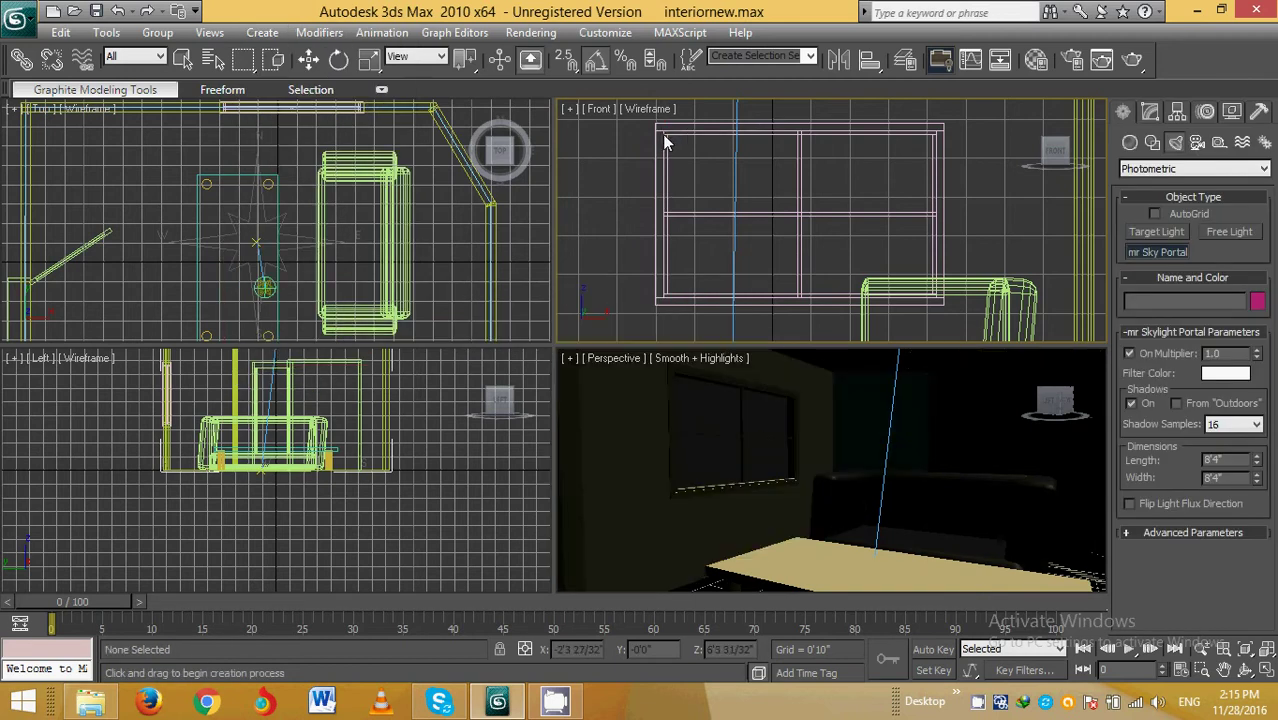
pyautogui.moveTo(662, 134); pyautogui.dragTo(938, 300)
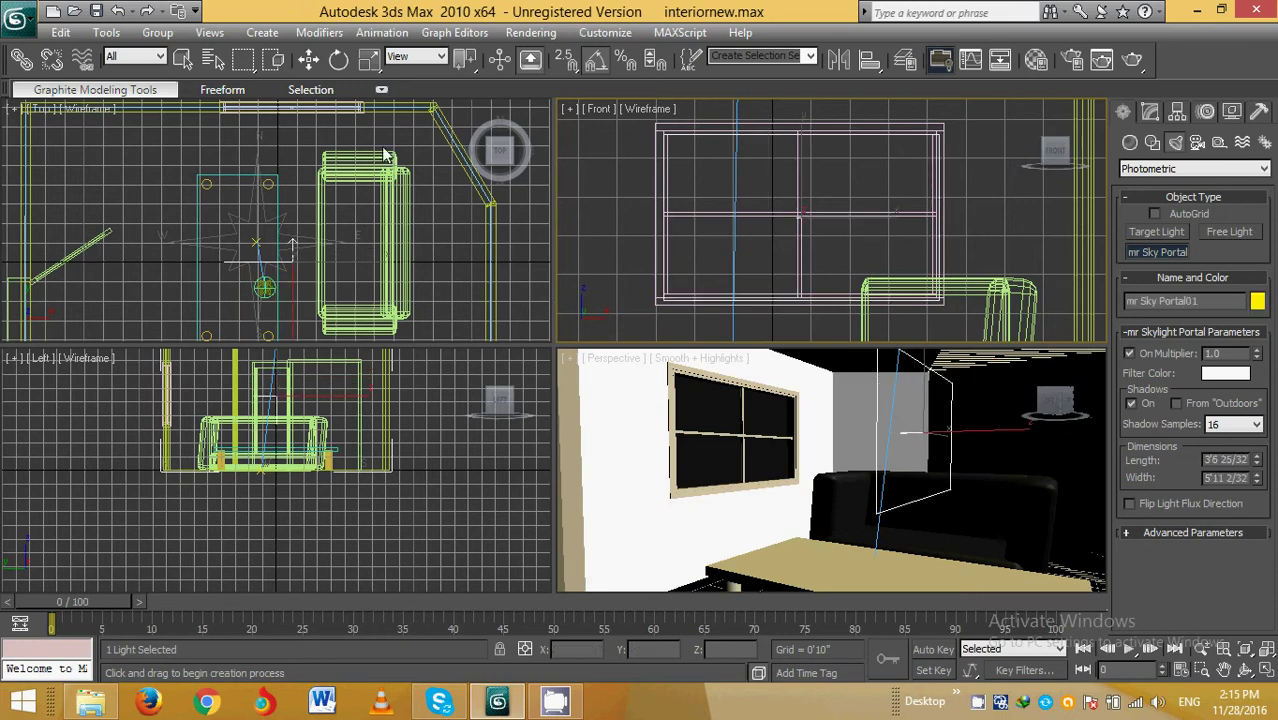
# Move mr Sky Portal01 onto the window opening in the Top view and render the perspective.
pyautogui.click(308, 59)
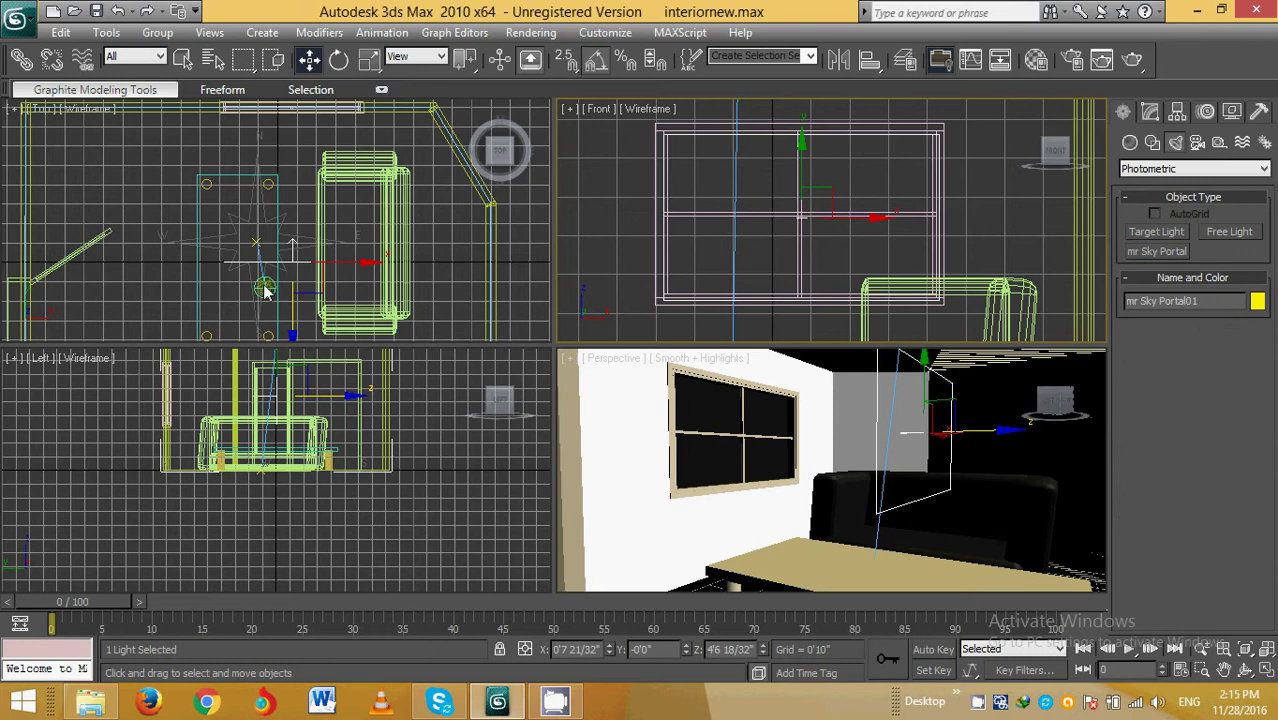
pyautogui.scroll(-3, 264, 290)
pyautogui.moveTo(262, 300)
pyautogui.mouseDown(button='middle')
pyautogui.moveTo(256, 270)
pyautogui.moveTo(302, 320)
pyautogui.mouseUp(button='middle')
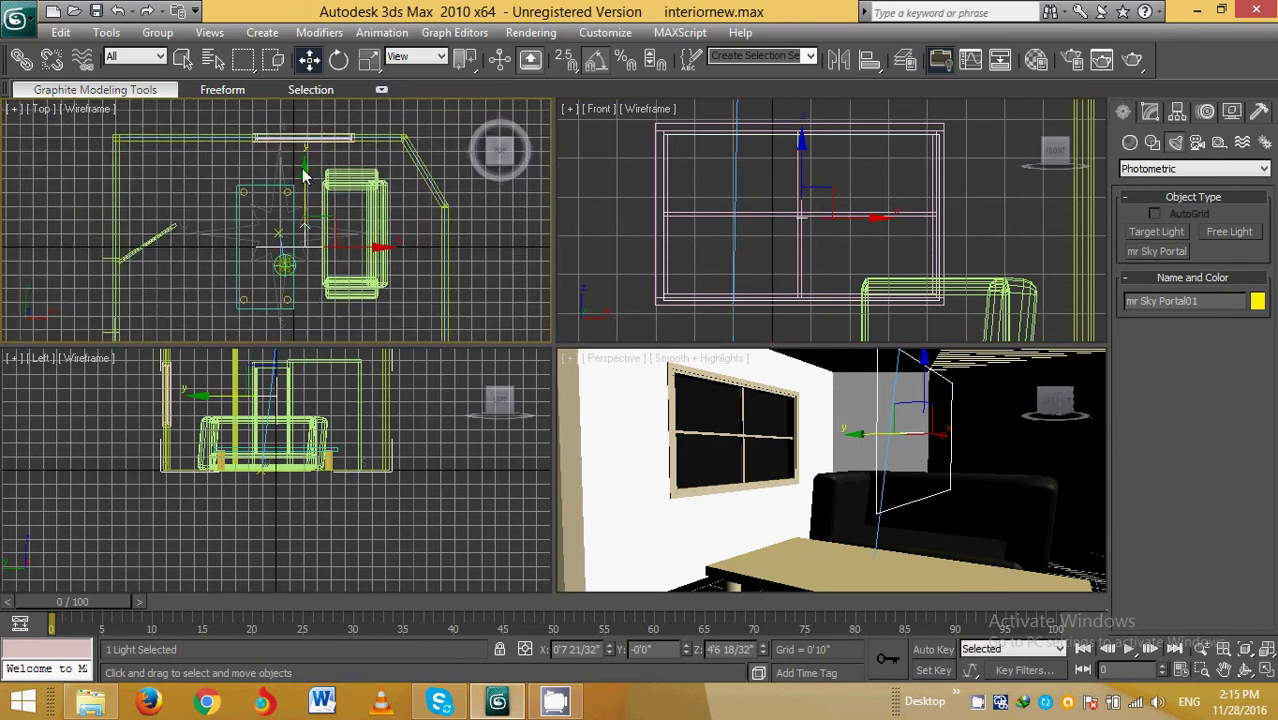
pyautogui.moveTo(300, 170); pyautogui.dragTo(300, 82)
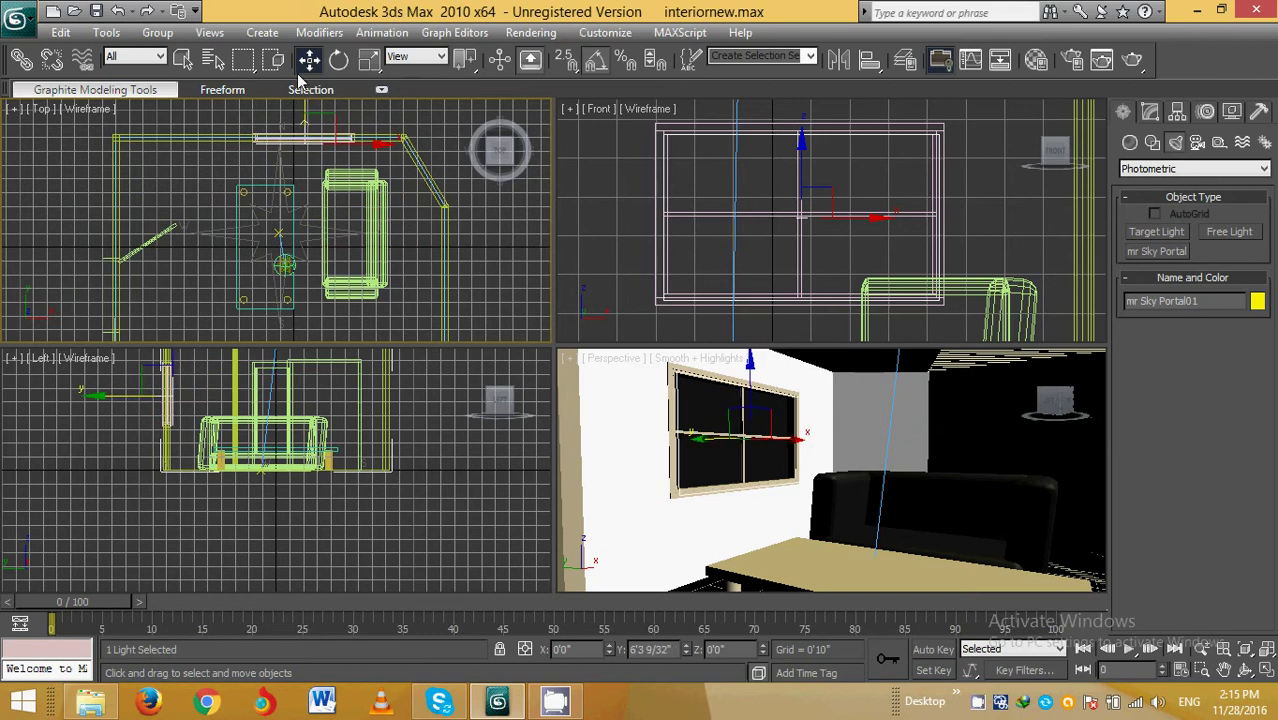
pyautogui.moveTo(747, 450); pyautogui.dragTo(727, 455, button='middle')
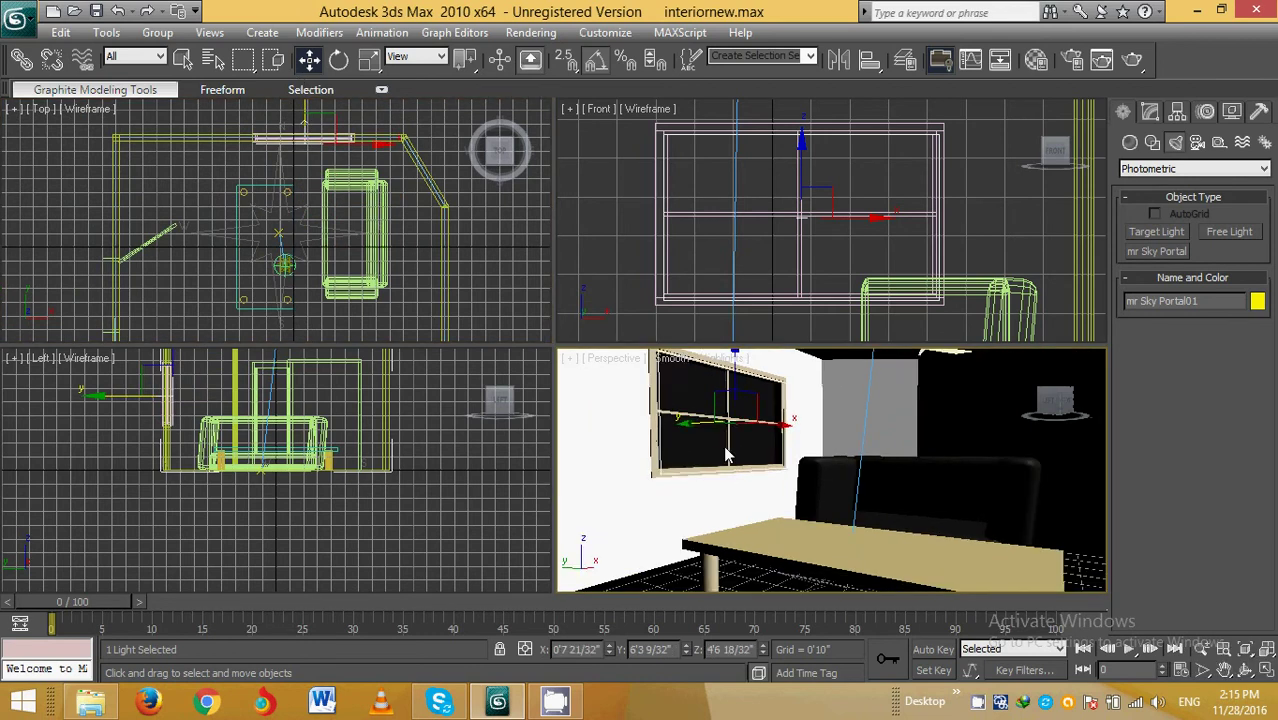
pyautogui.hotkey('shift', 'q')
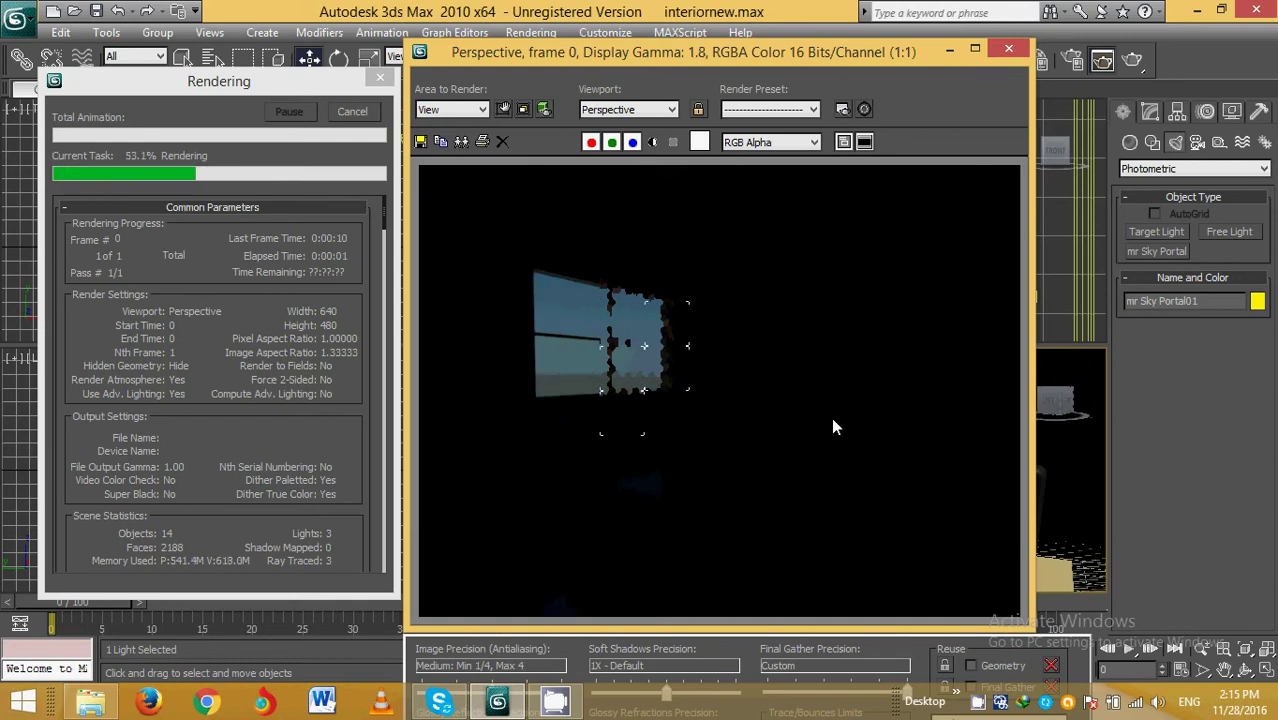
pyautogui.click(1008, 48)
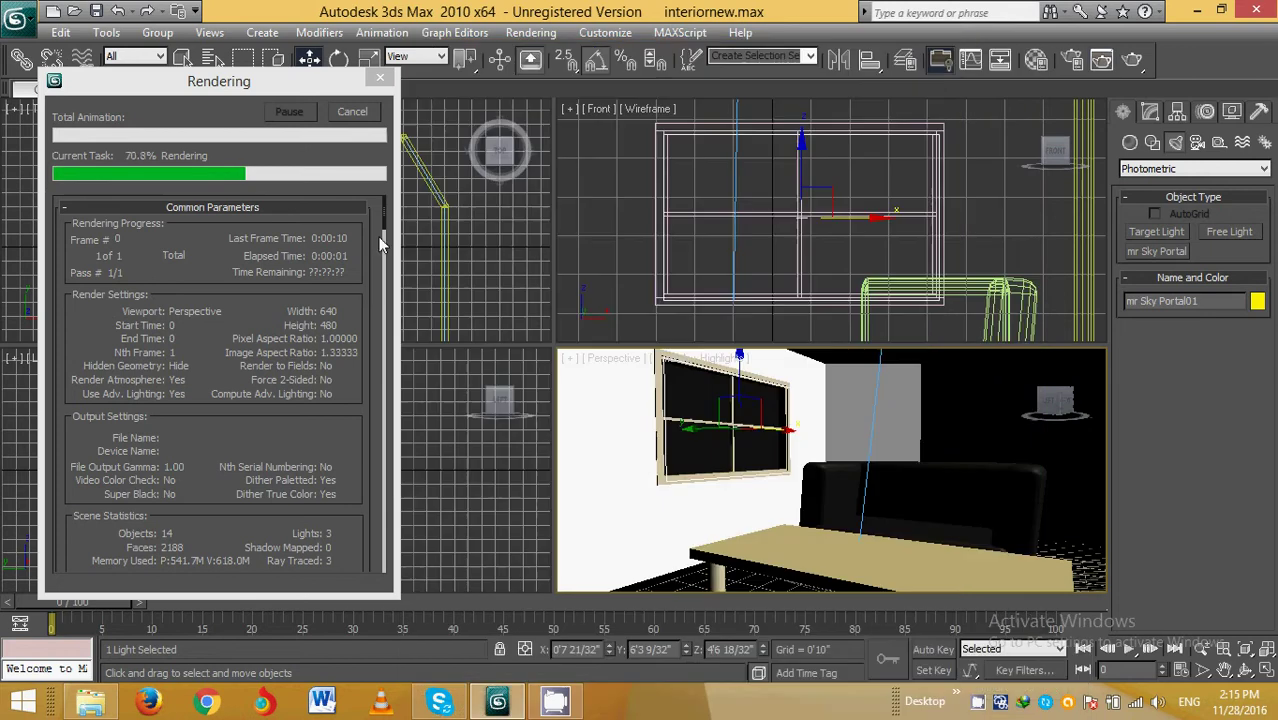
pyautogui.click(380, 79)
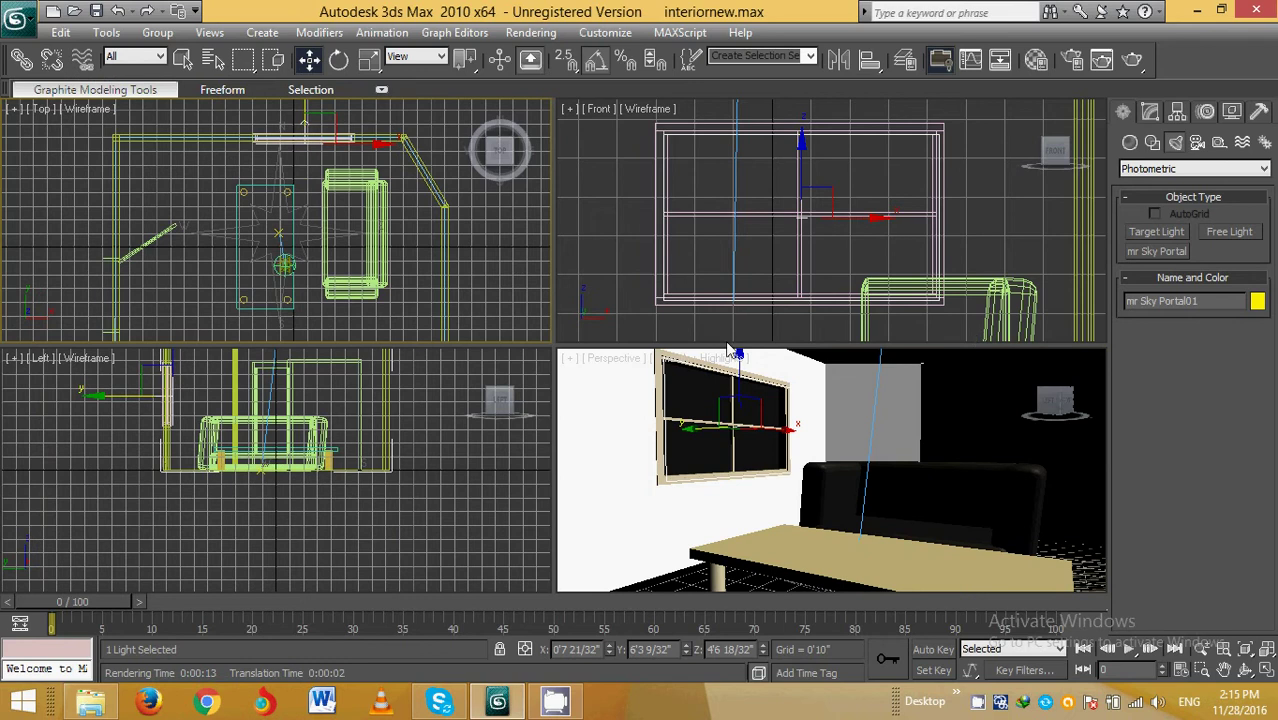
# Enable Flip Light Flux Direction on the sky portal and test-render the room.
pyautogui.click(1149, 112)
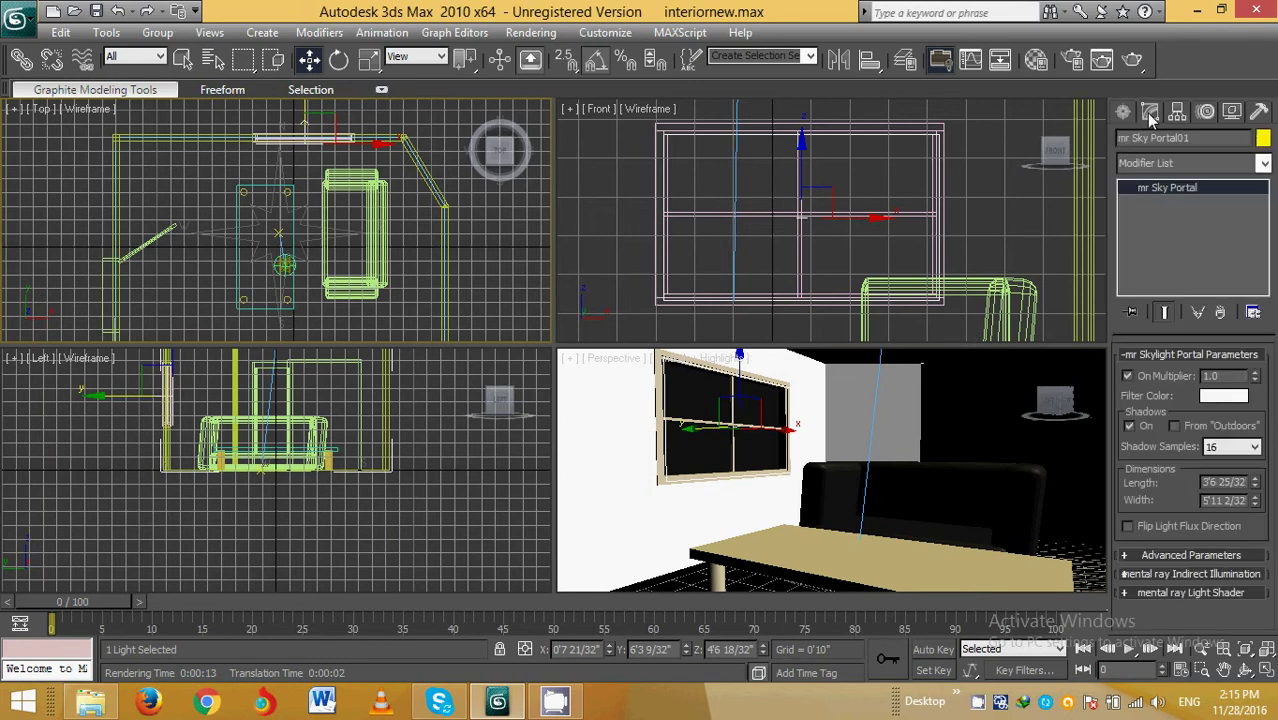
pyautogui.click(1128, 527)
pyautogui.click(840, 512)
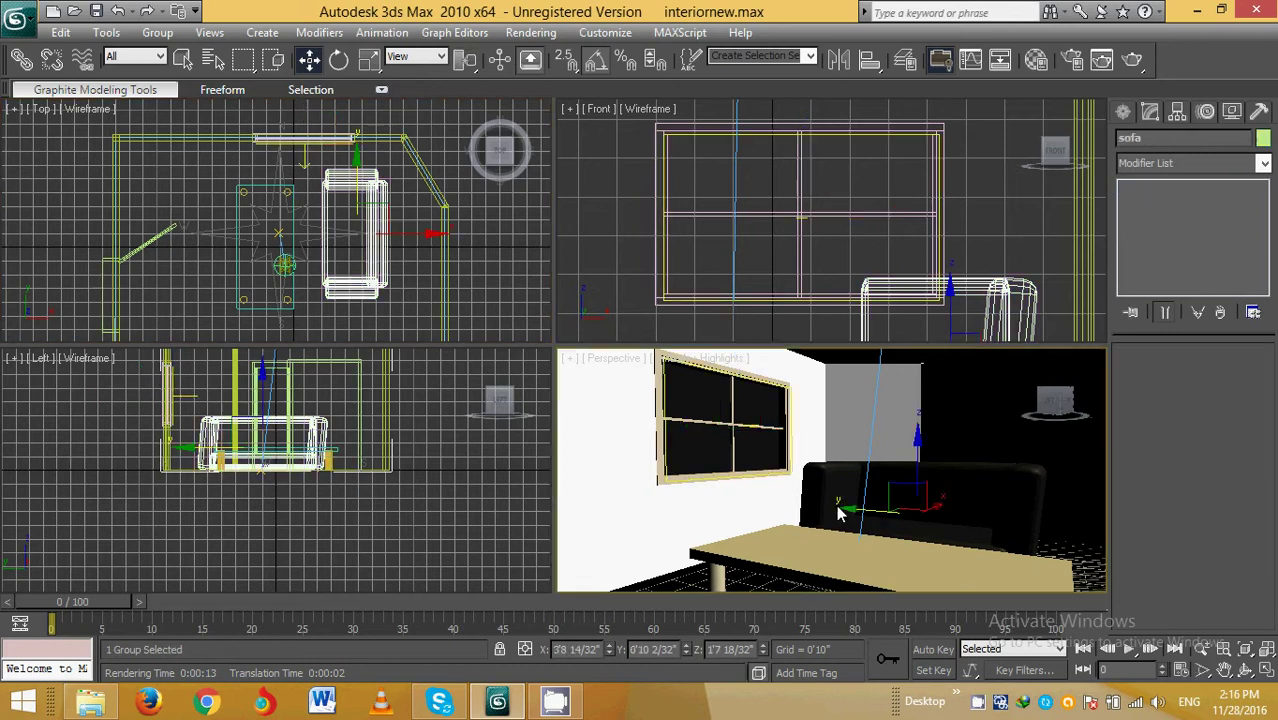
pyautogui.click(1101, 60)
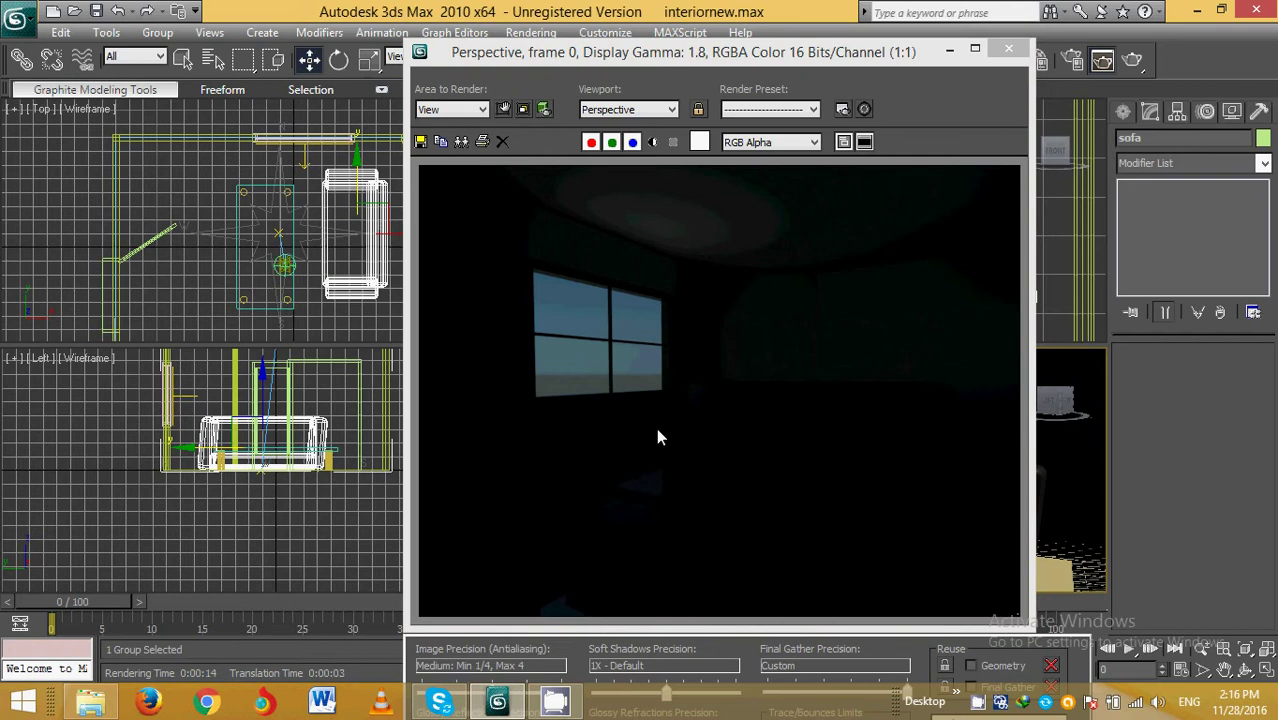
pyautogui.click(1008, 49)
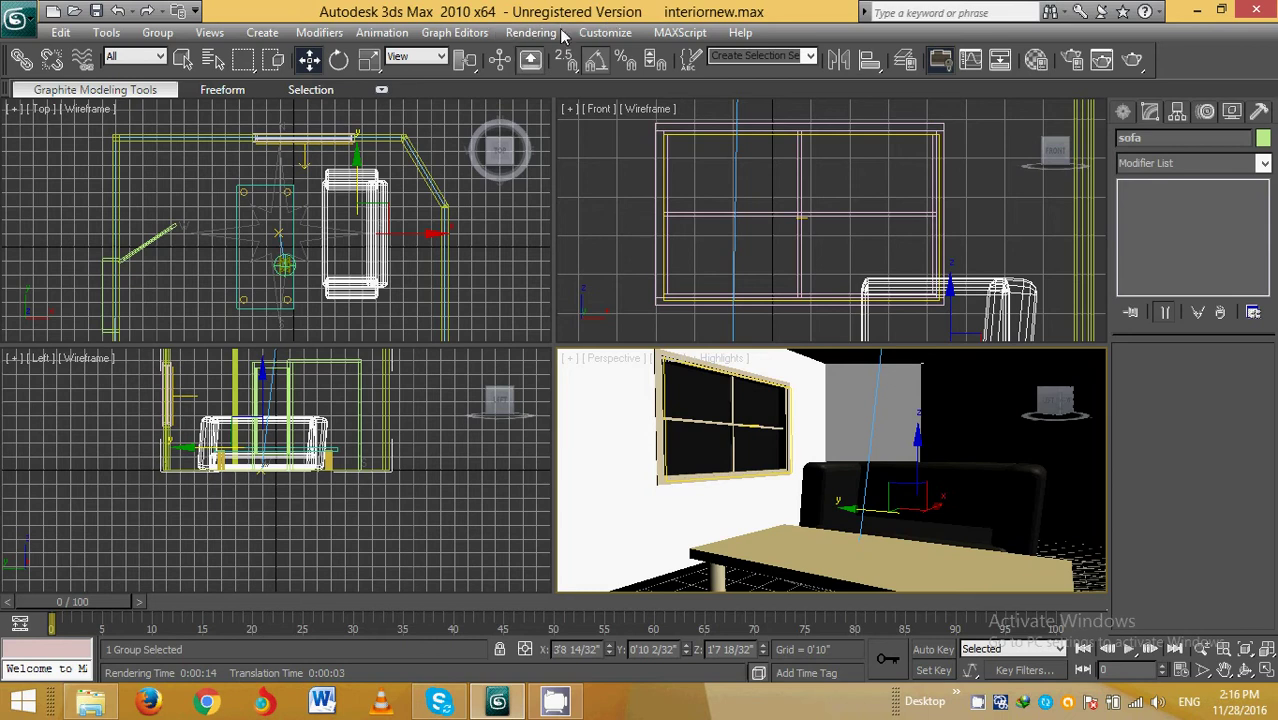
# In Render Setup, set Final Gather Diffuse Bounces to 4.
pyautogui.click(527, 33)
pyautogui.press('Escape')
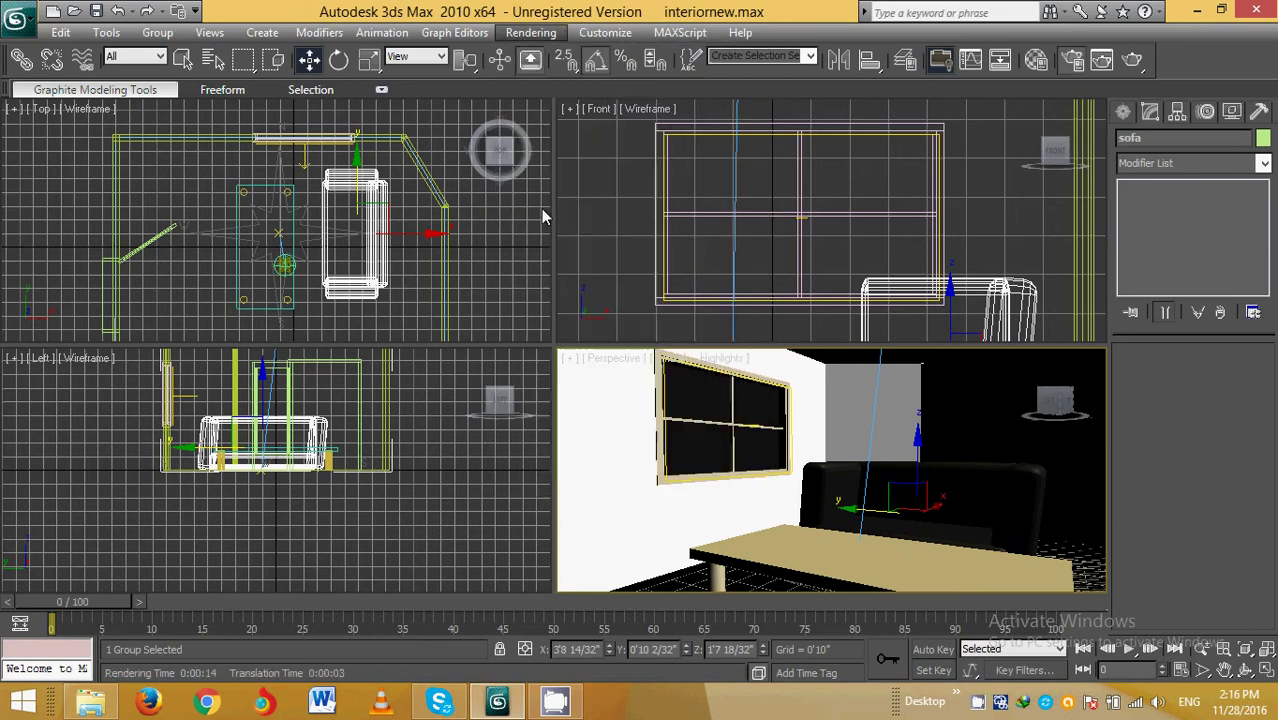
pyautogui.press('F10')
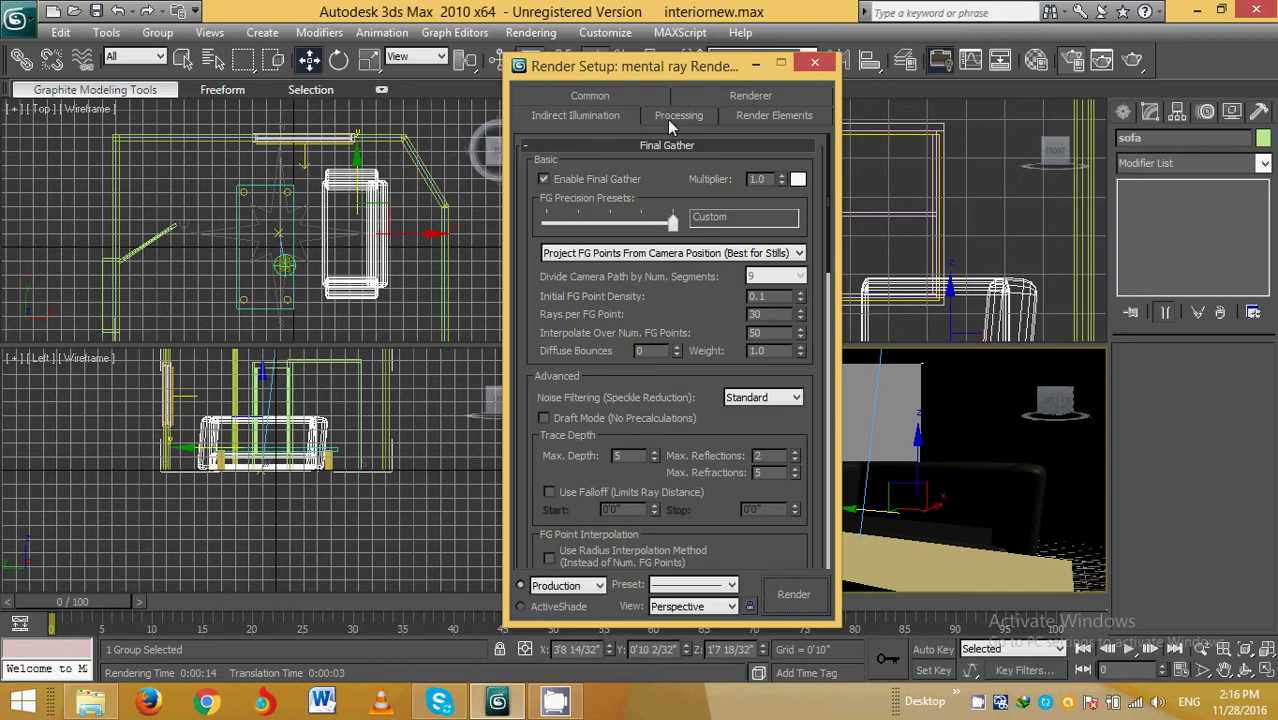
pyautogui.moveTo(709, 67); pyautogui.dragTo(496, 58)
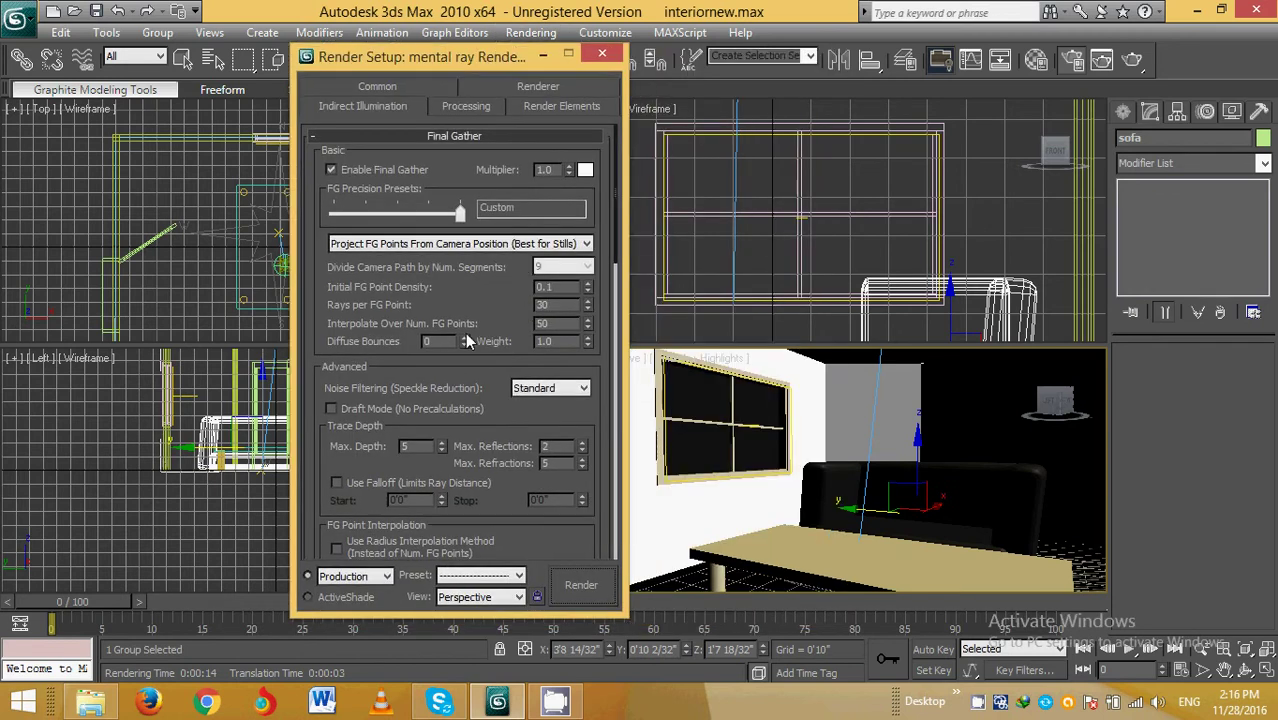
pyautogui.doubleClick(430, 341)
pyautogui.write('4')
# Set Rays per FG Point to 100 and render the scene with Shift+Q.
pyautogui.moveTo(613, 260)
pyautogui.mouseDown()
pyautogui.moveTo(613, 306)
pyautogui.moveTo(613, 244)
pyautogui.moveTo(617, 487)
pyautogui.moveTo(604, 229)
pyautogui.mouseUp()
pyautogui.doubleClick(553, 306)
pyautogui.write('1')
pyautogui.write('00')
pyautogui.click(798, 402)
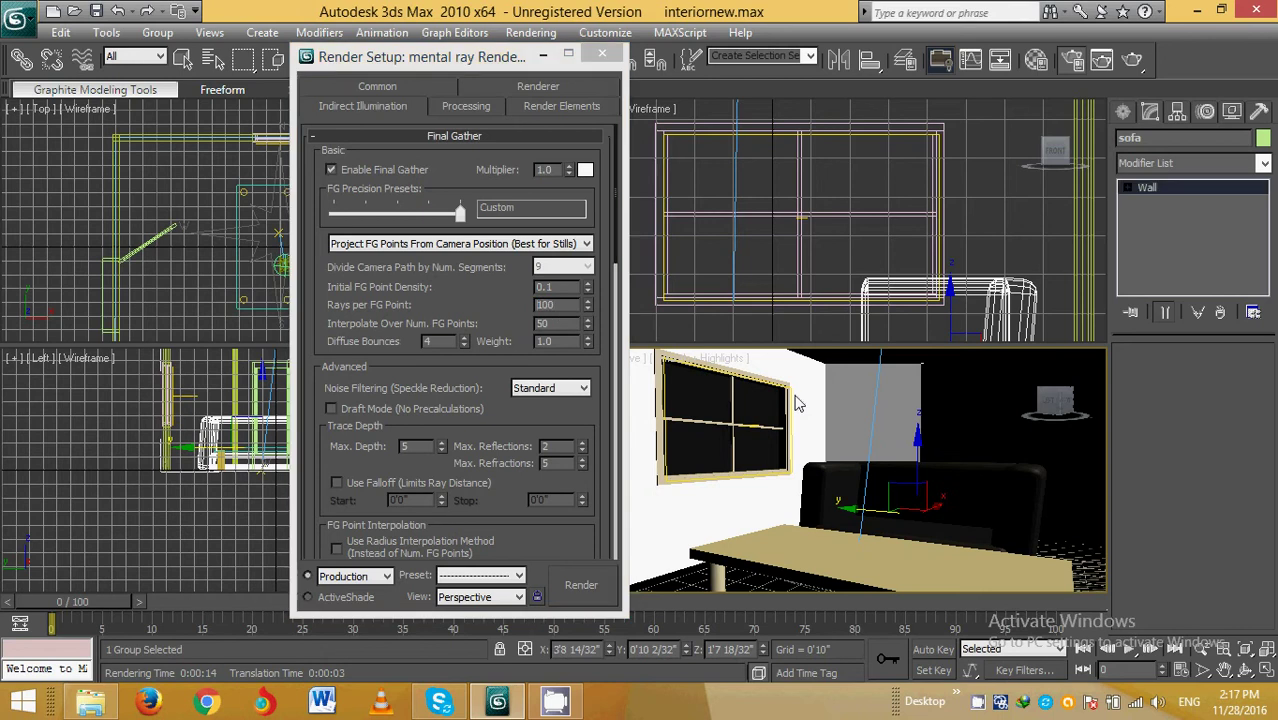
pyautogui.hotkey('shift', 'q')
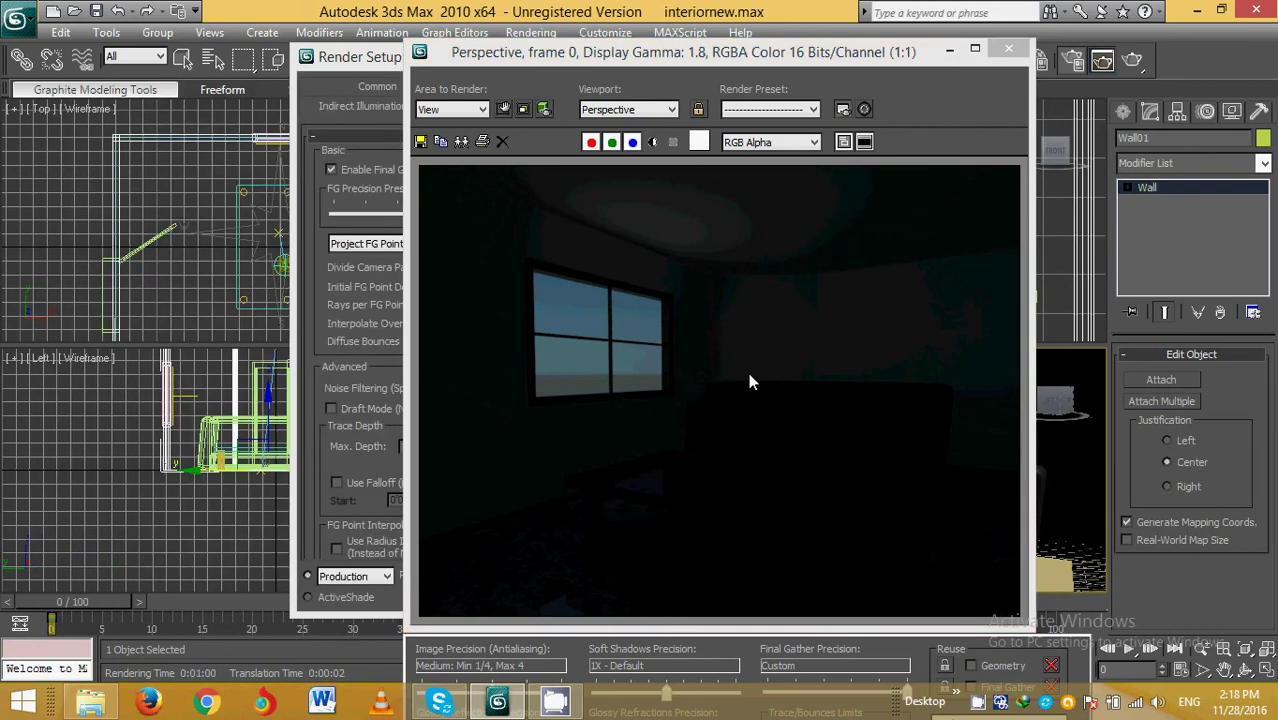
# Save the render to the Desktop as p1 in JPEG format at quality 100.
pyautogui.click(420, 141)
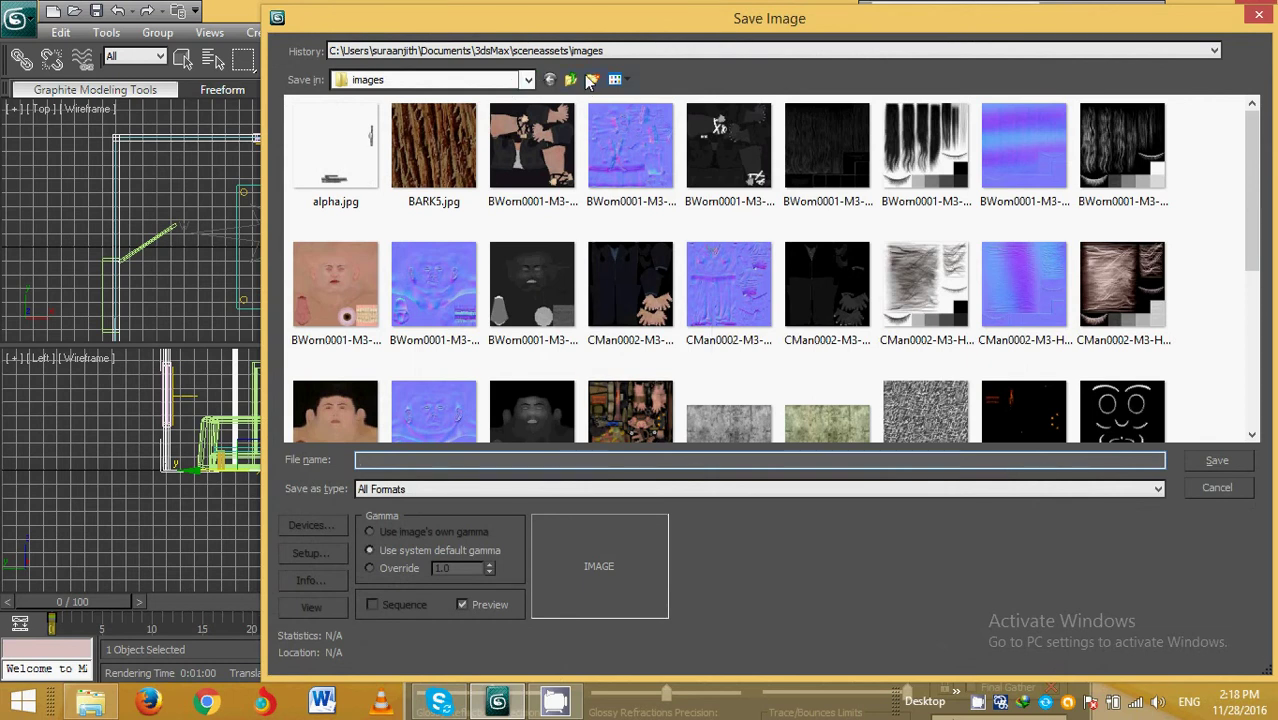
pyautogui.click(572, 80)
pyautogui.click(572, 80)
pyautogui.click(572, 80)
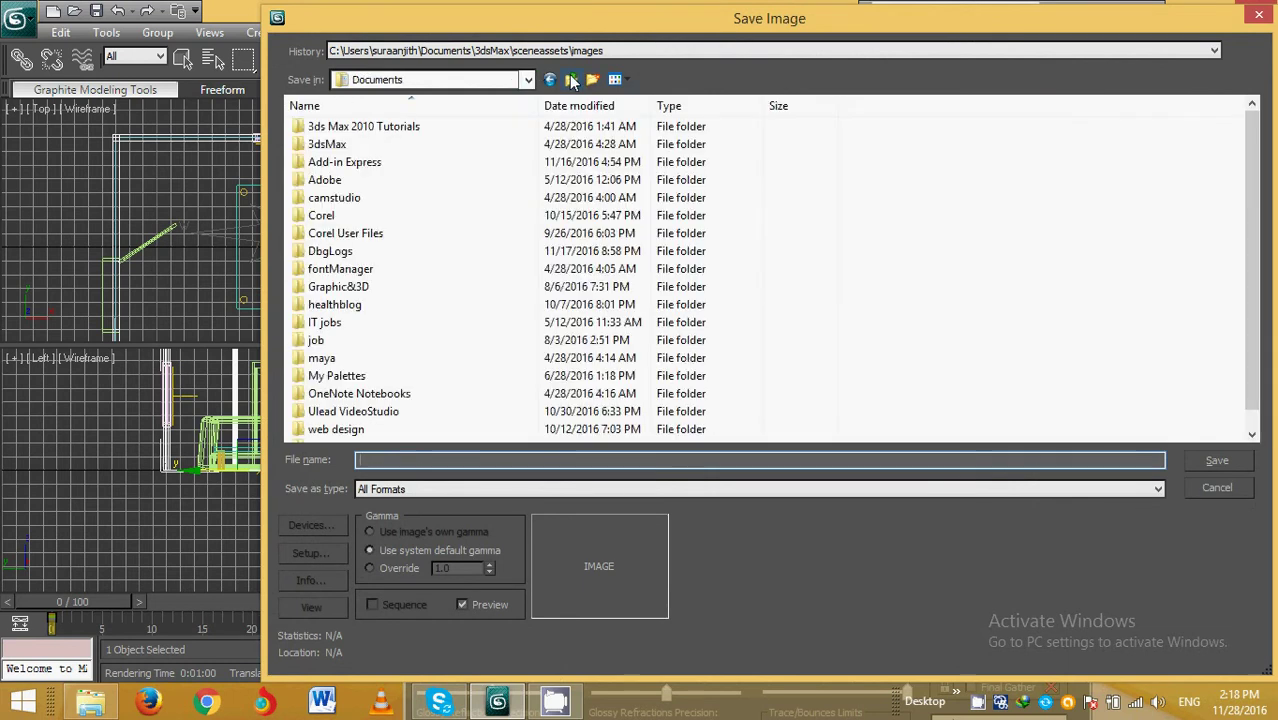
pyautogui.click(572, 80)
pyautogui.click(572, 80)
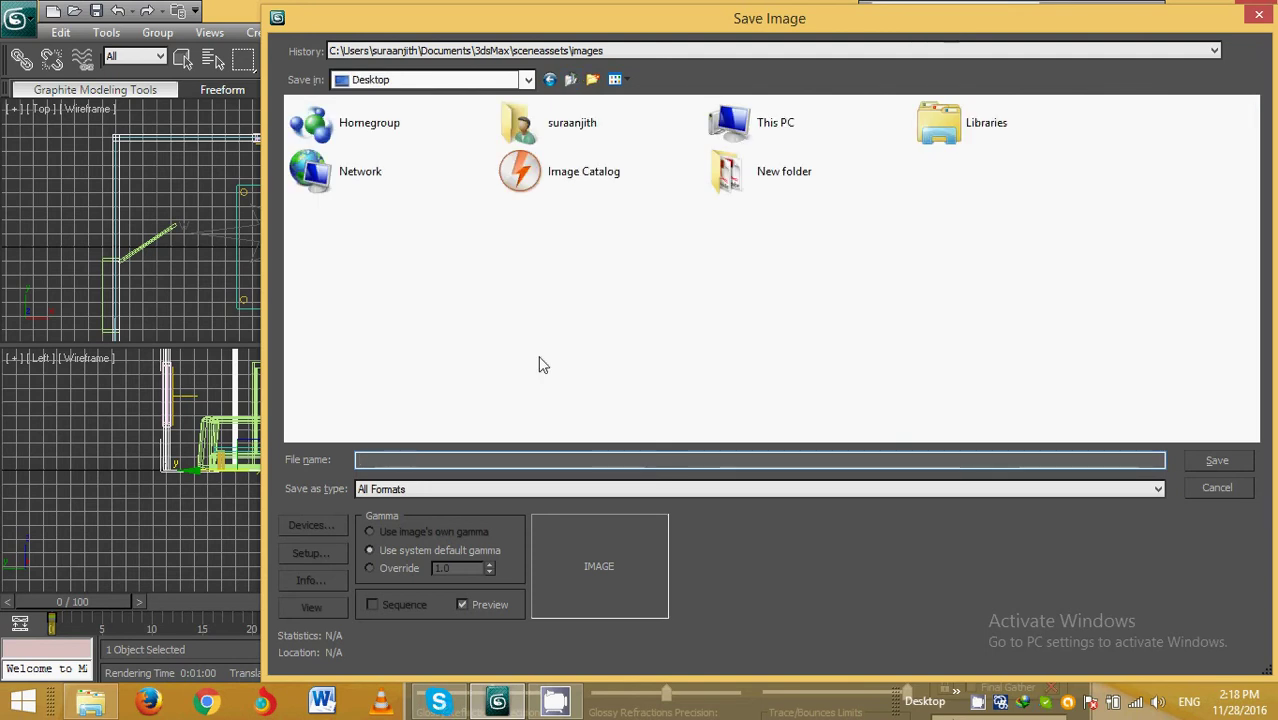
pyautogui.write('p')
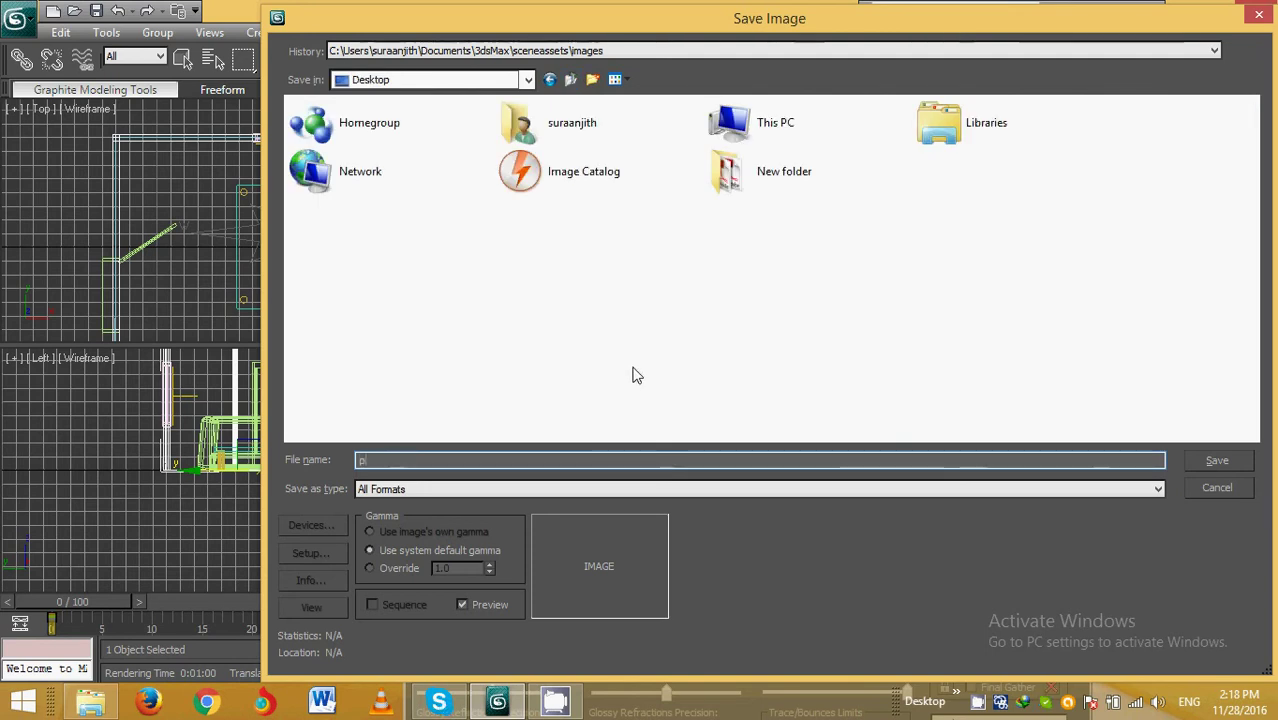
pyautogui.write('1')
pyautogui.click(650, 489)
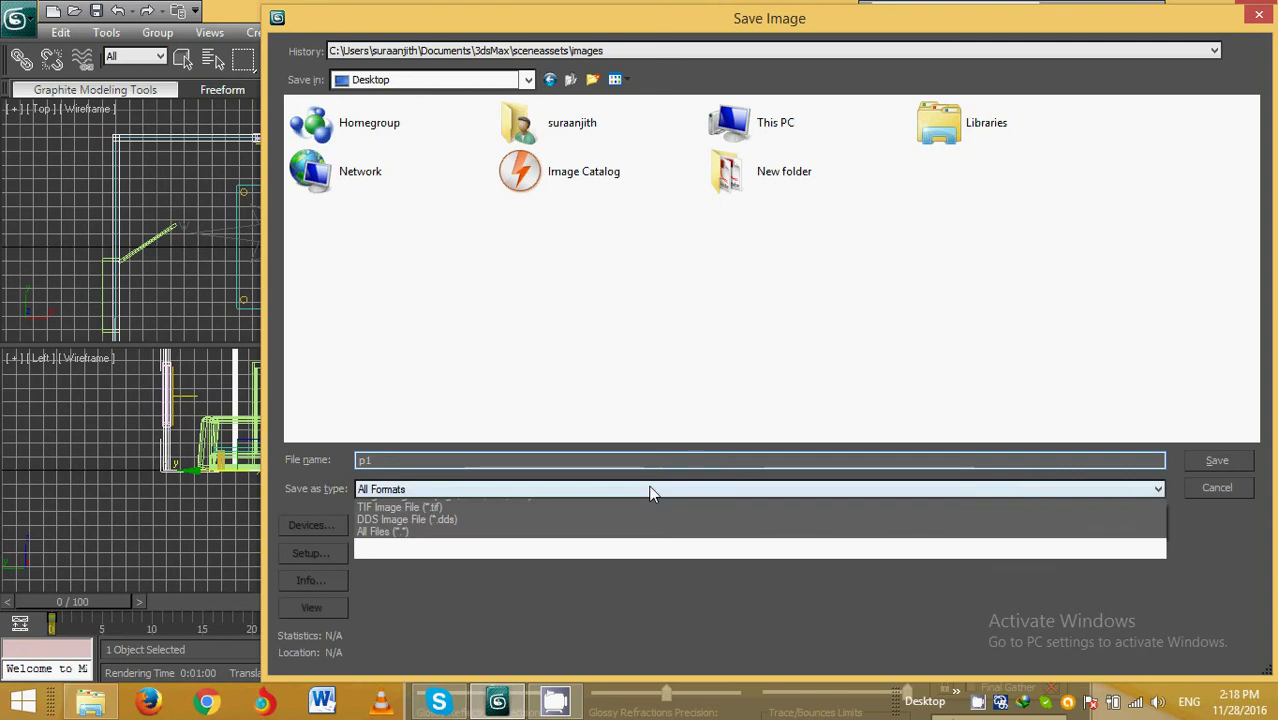
pyautogui.click(458, 579)
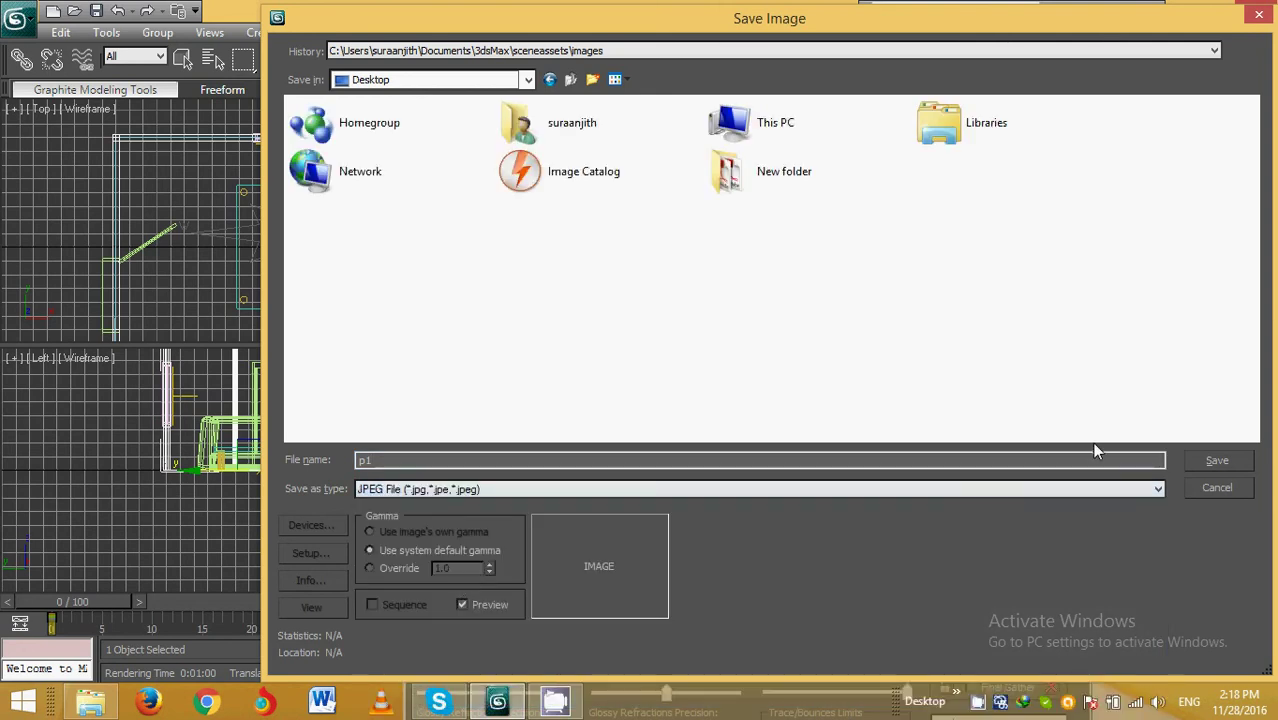
pyautogui.click(1216, 463)
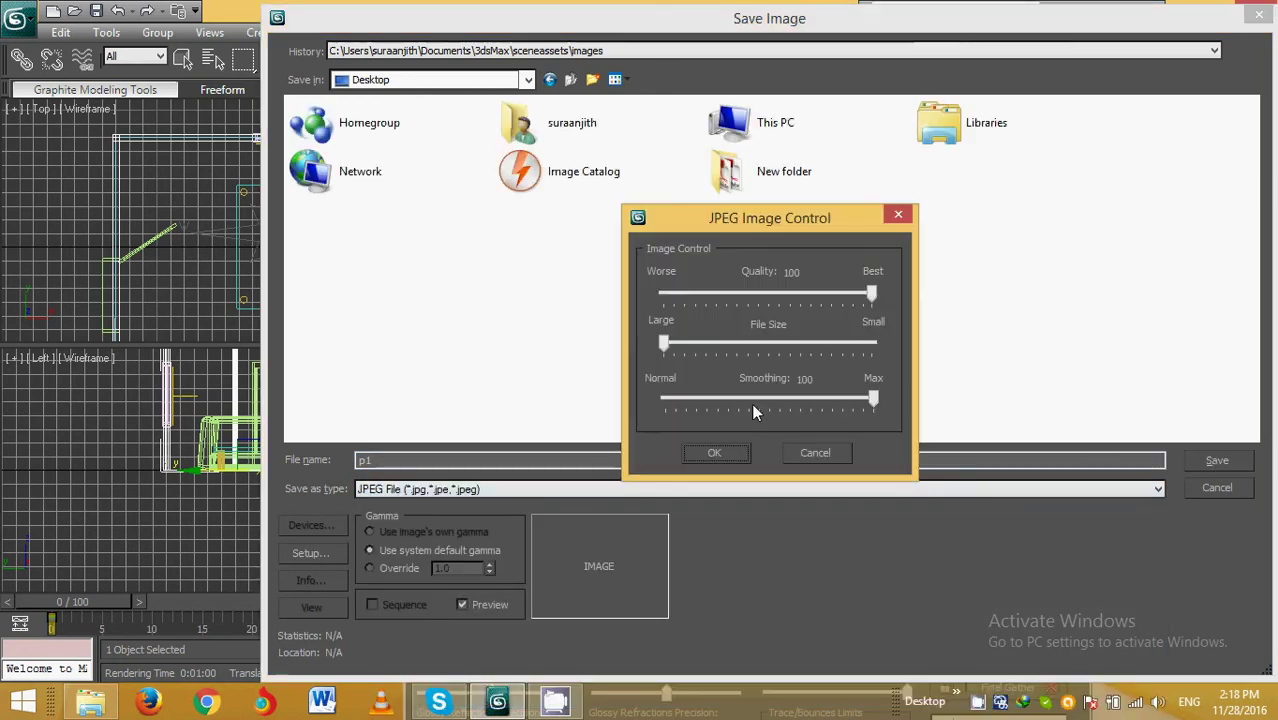
pyautogui.click(716, 455)
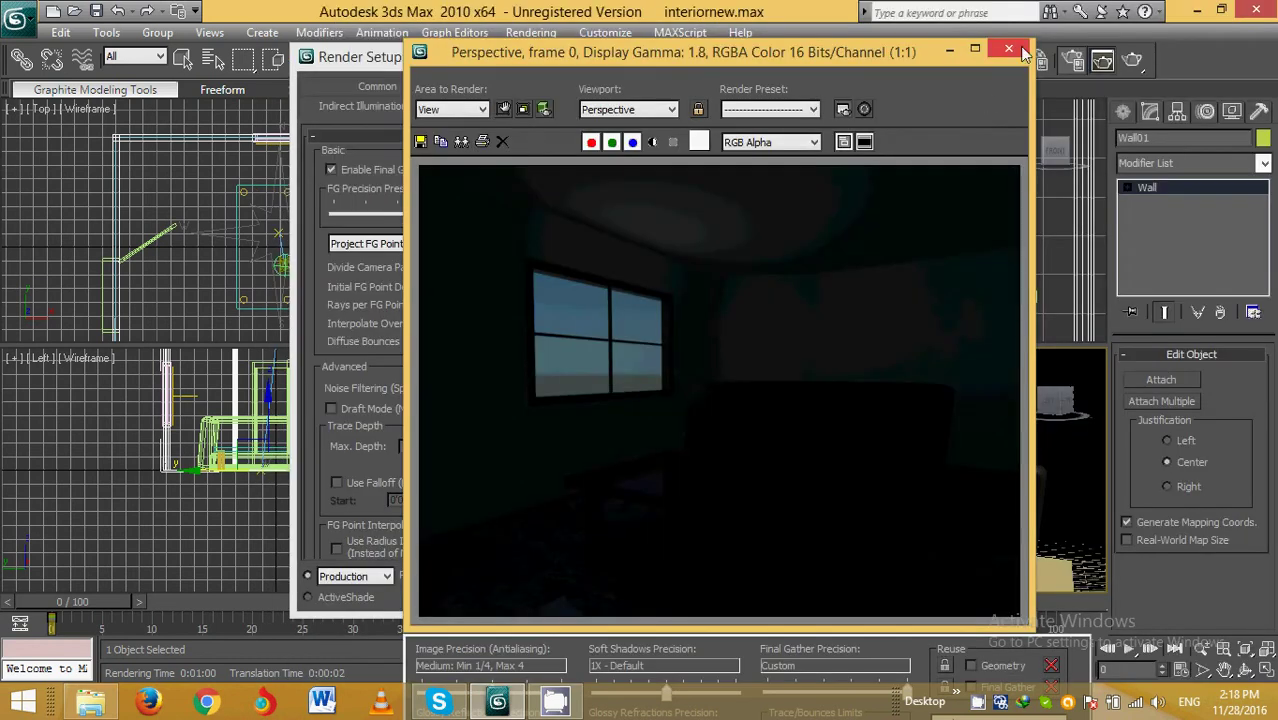
# Close Render Setup and bring up the Environment and Effects dialog.
pyautogui.moveTo(833, 48); pyautogui.dragTo(977, 55)
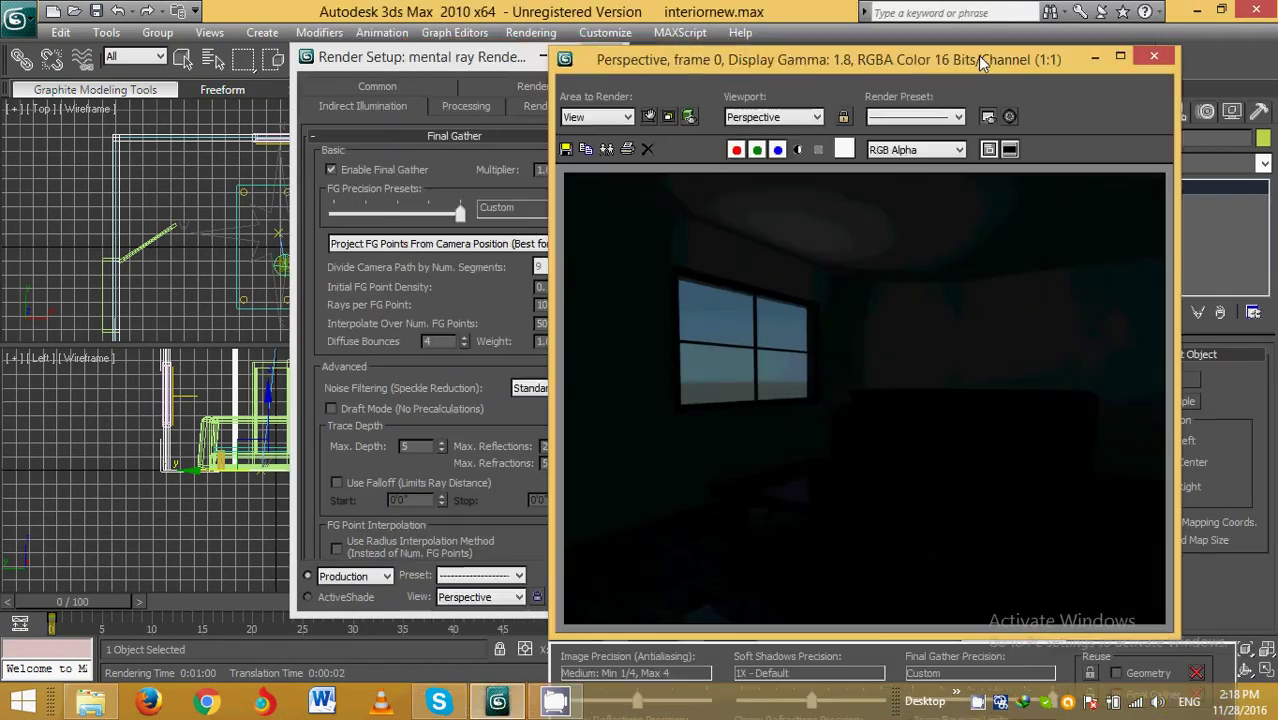
pyautogui.click(444, 58)
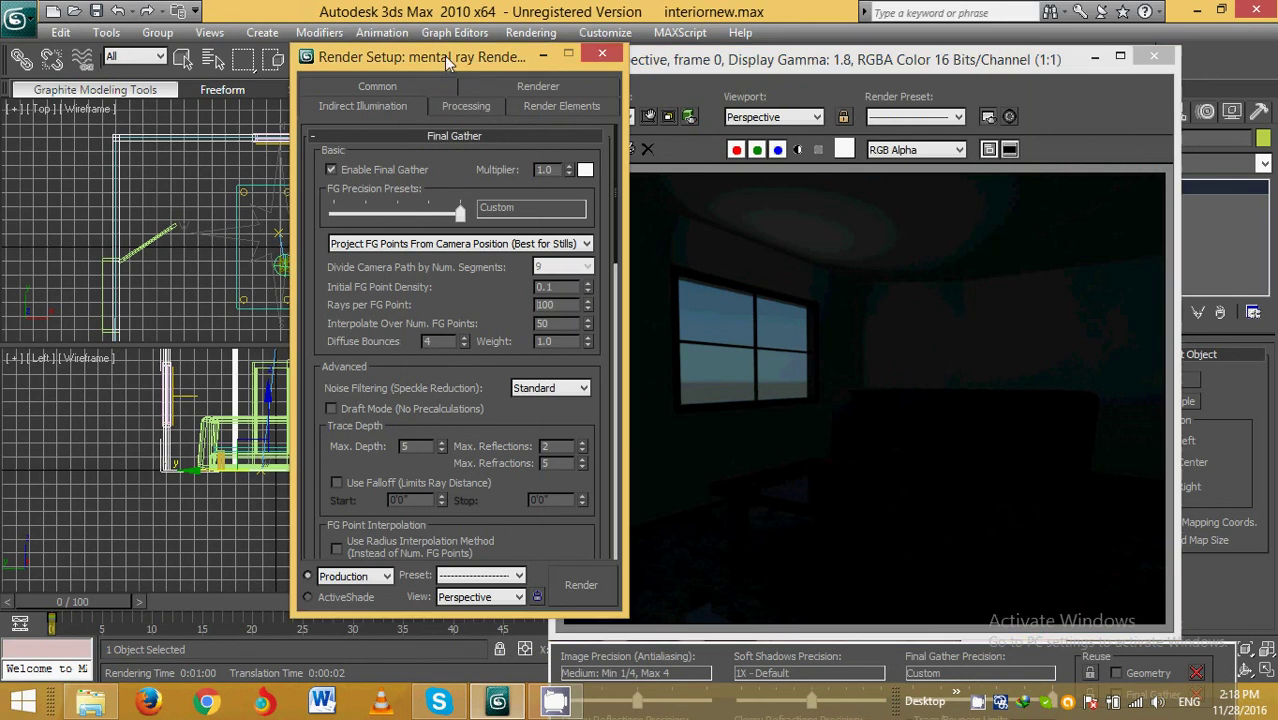
pyautogui.click(600, 58)
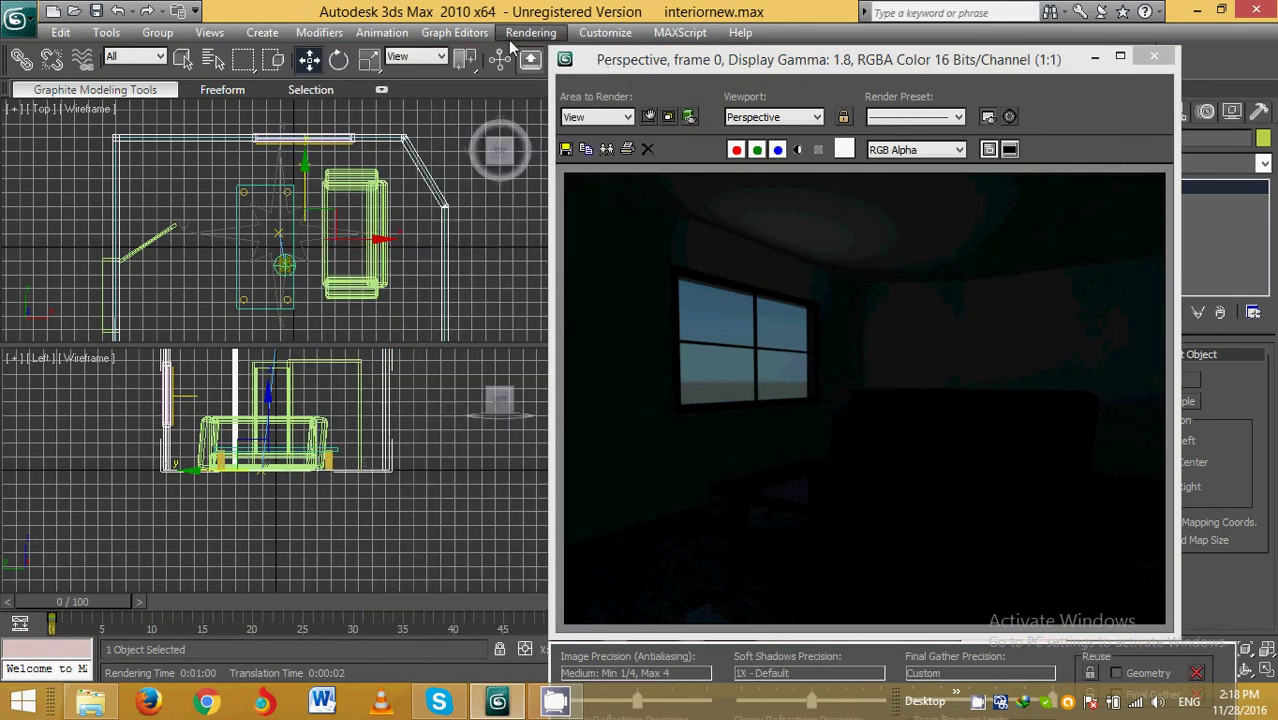
pyautogui.click(531, 32)
pyautogui.click(564, 177)
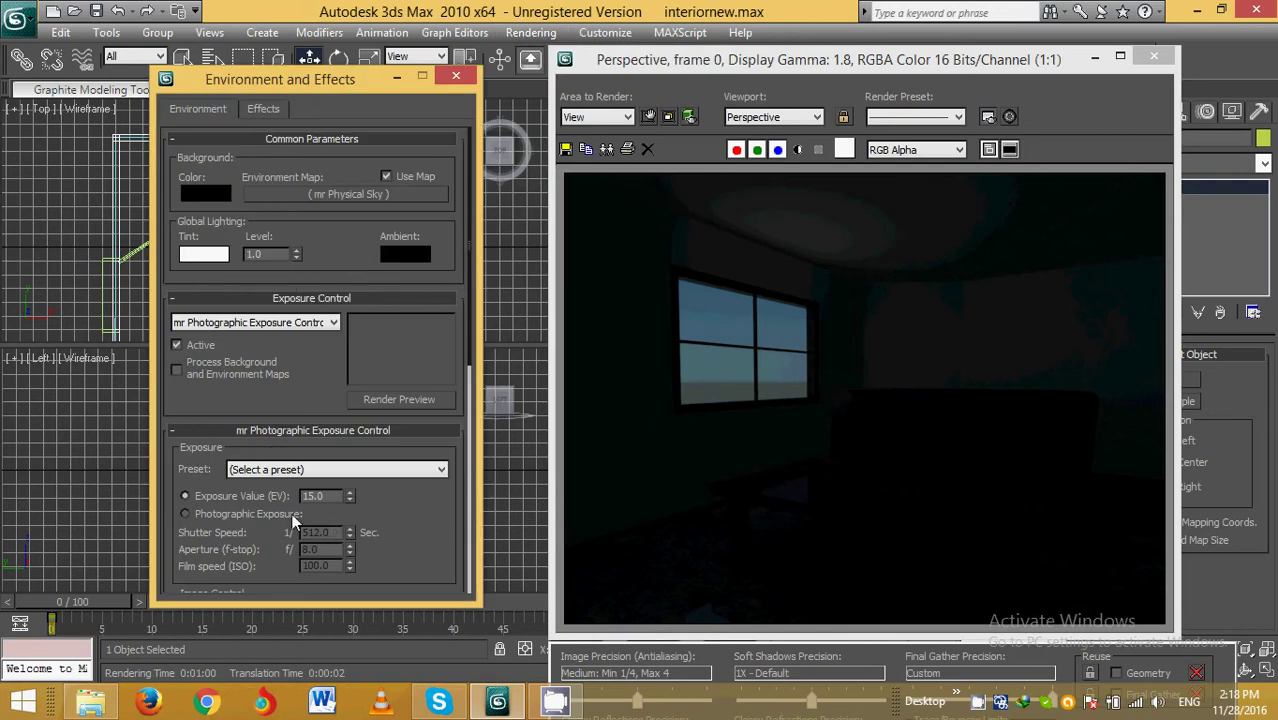
# Apply the Physically Based Lighting, Indoor Daylight exposure preset and render a preview.
pyautogui.click(414, 470)
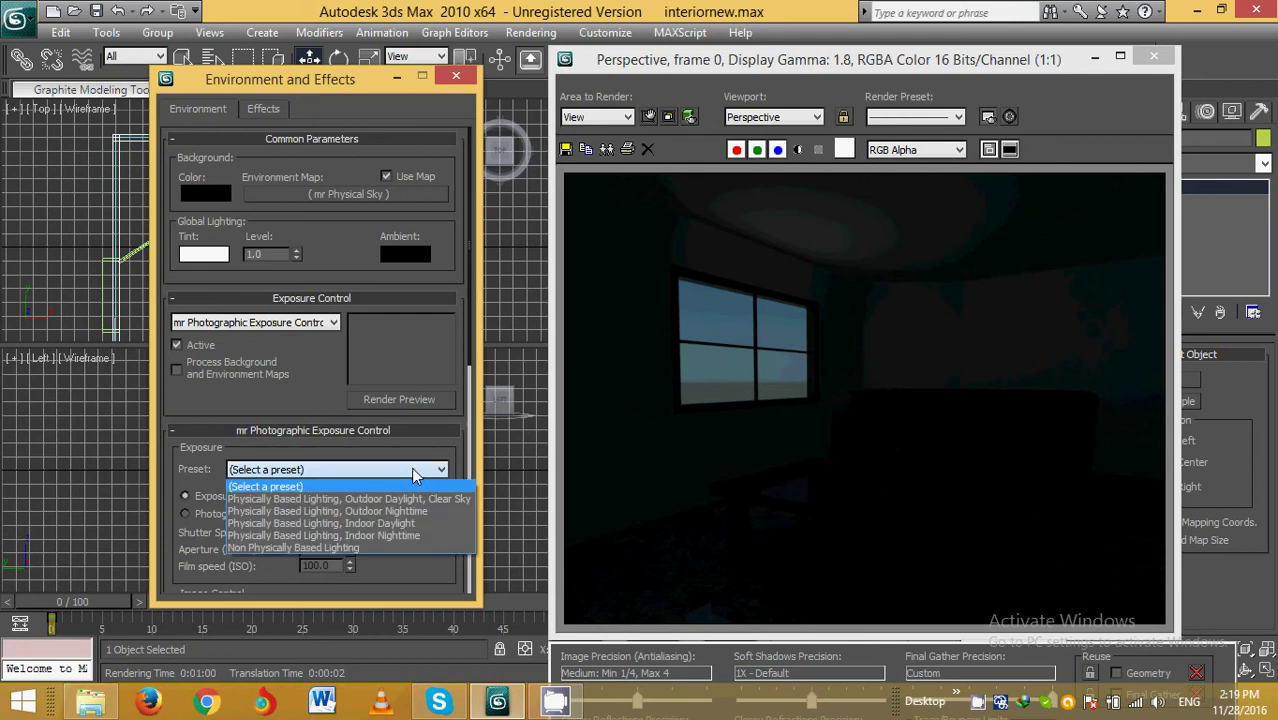
pyautogui.click(329, 525)
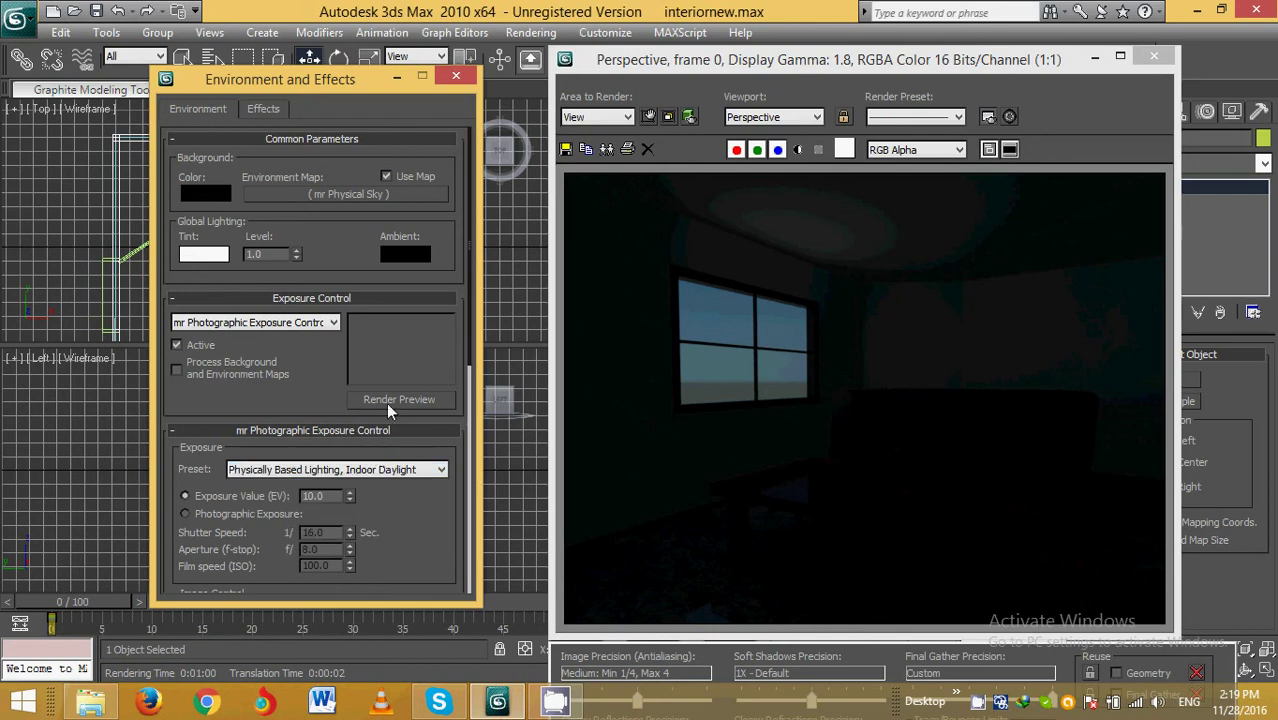
pyautogui.click(388, 405)
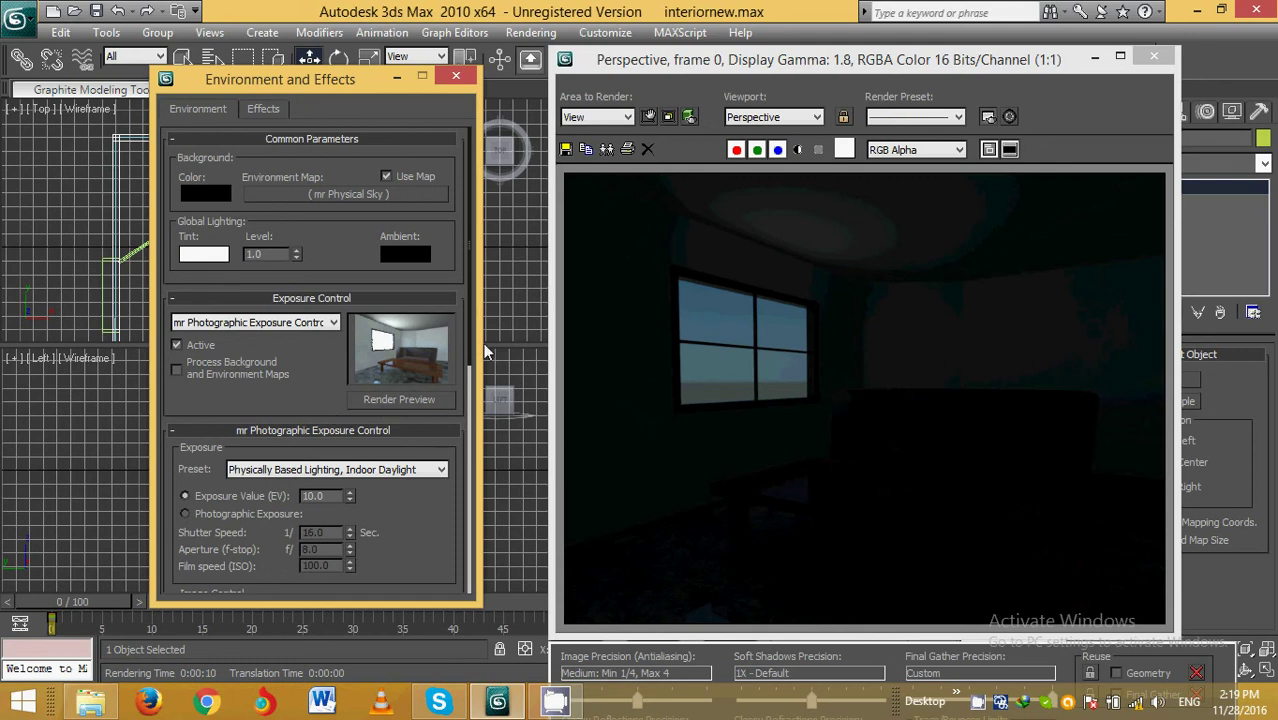
pyautogui.scroll(-1, 470, 400)
pyautogui.scroll(-4, 479, 455)
pyautogui.scroll(-2, 479, 455)
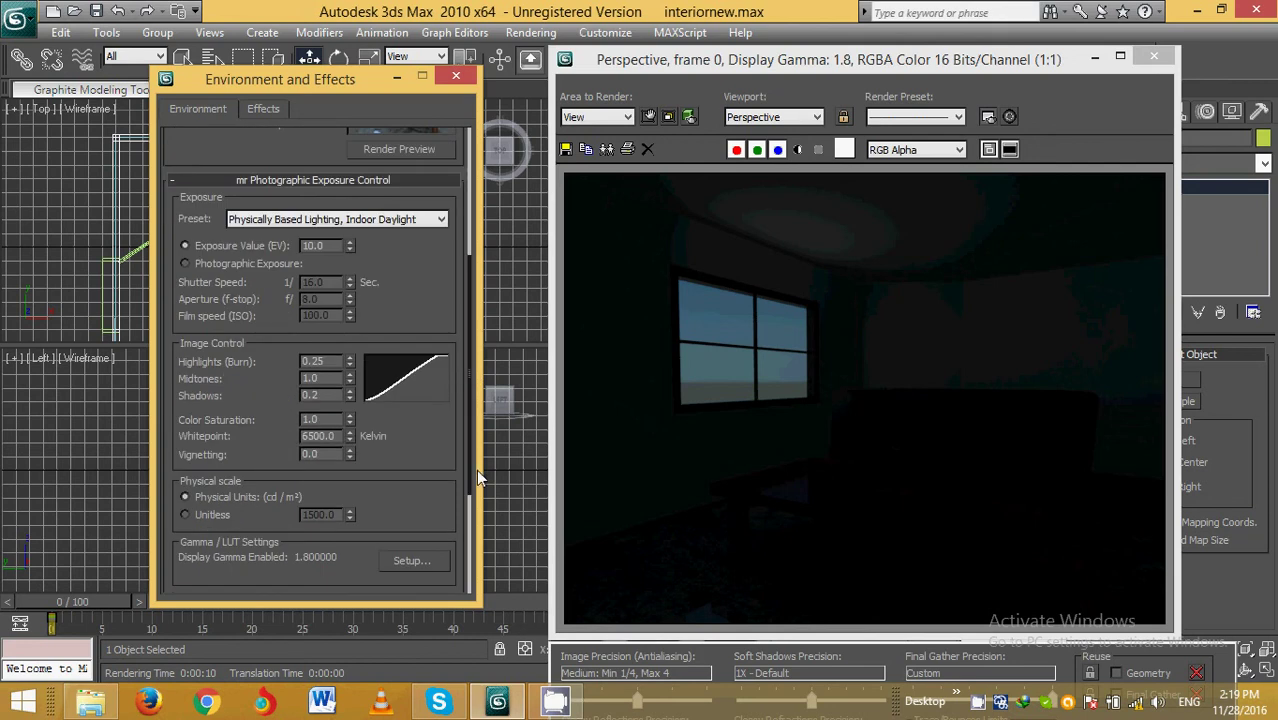
pyautogui.moveTo(476, 469); pyautogui.dragTo(478, 410)
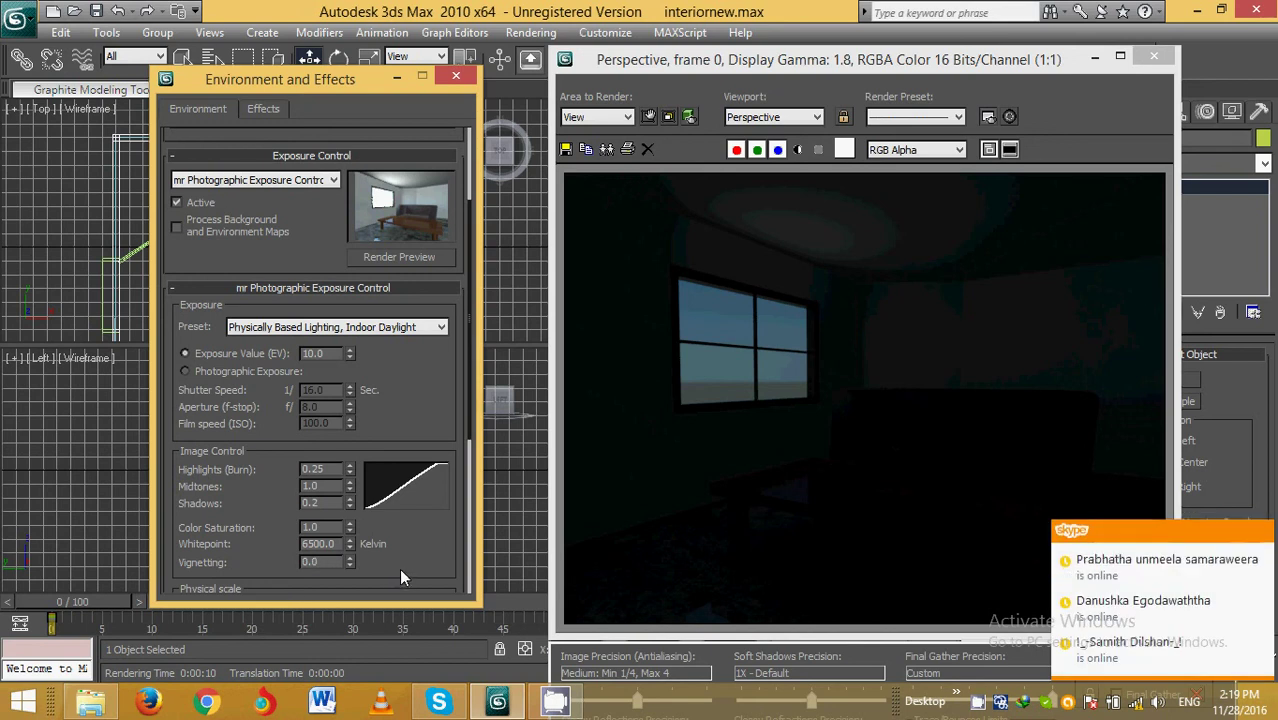
pyautogui.click(1264, 531)
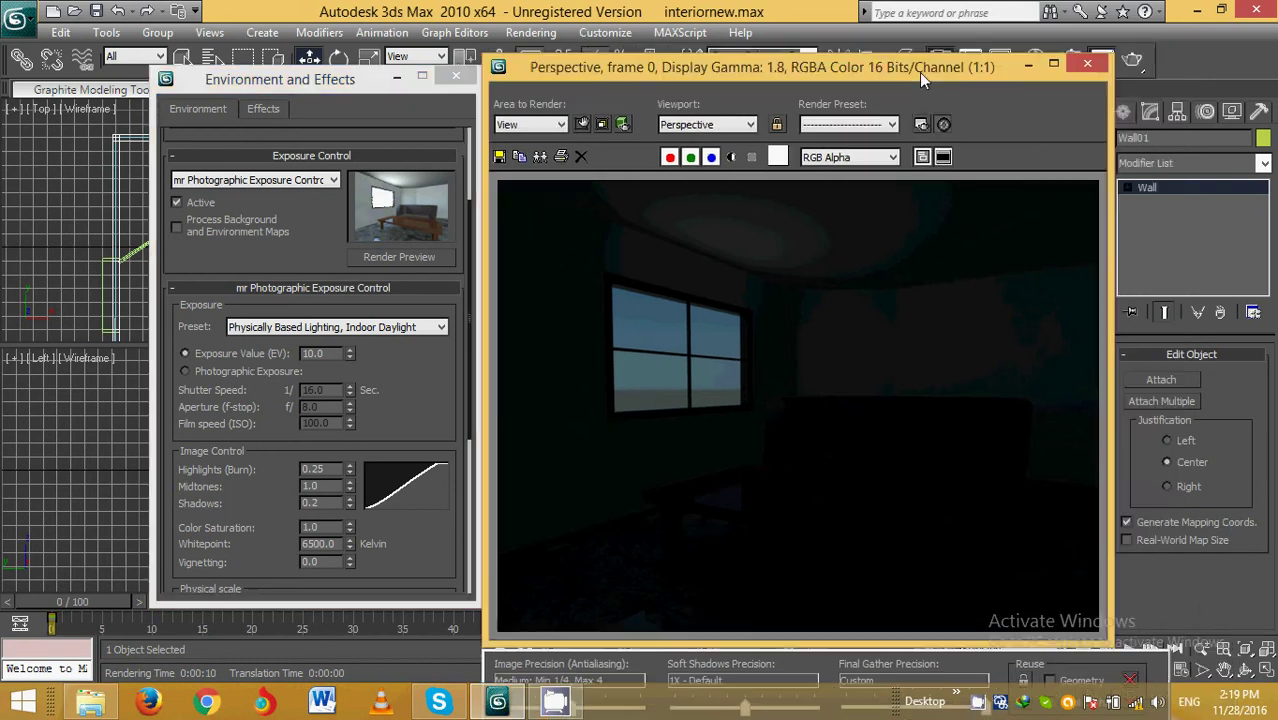
# Re-render the Perspective view under Indoor Daylight exposure and maximize the frame window.
pyautogui.moveTo(978, 65); pyautogui.dragTo(985, 123)
pyautogui.hotkey('shift', 'q')
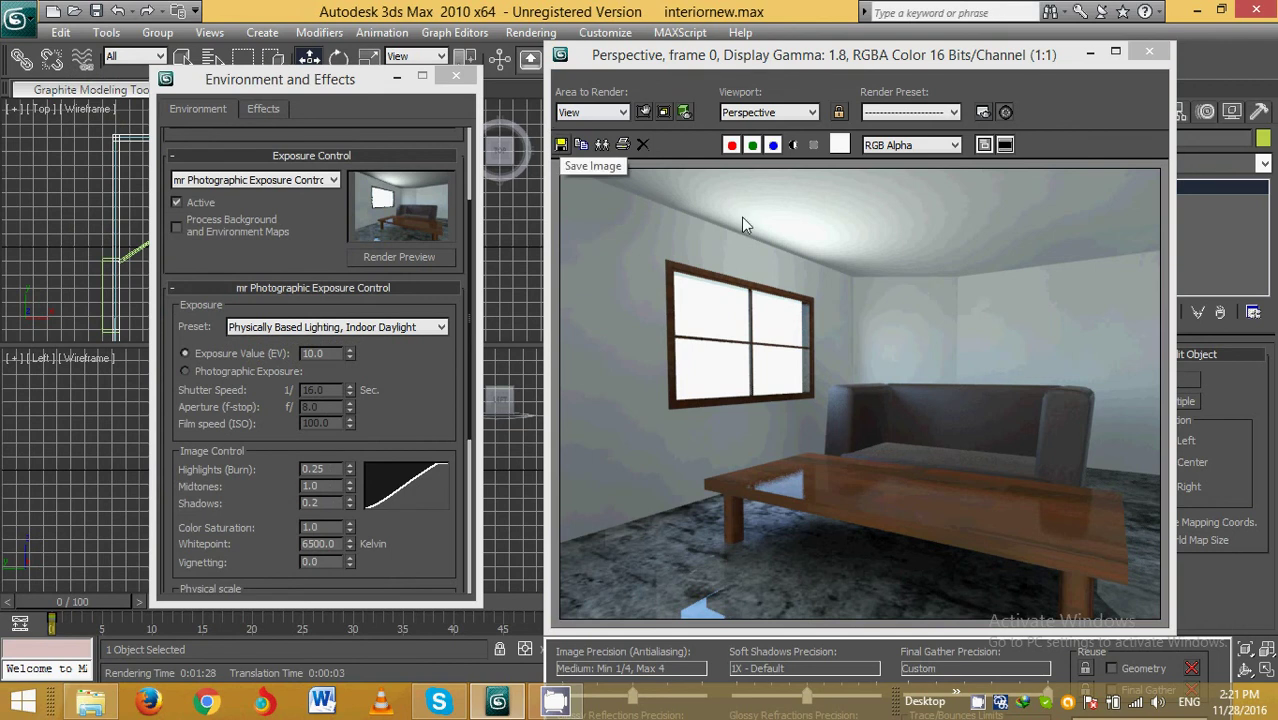
pyautogui.click(1115, 50)
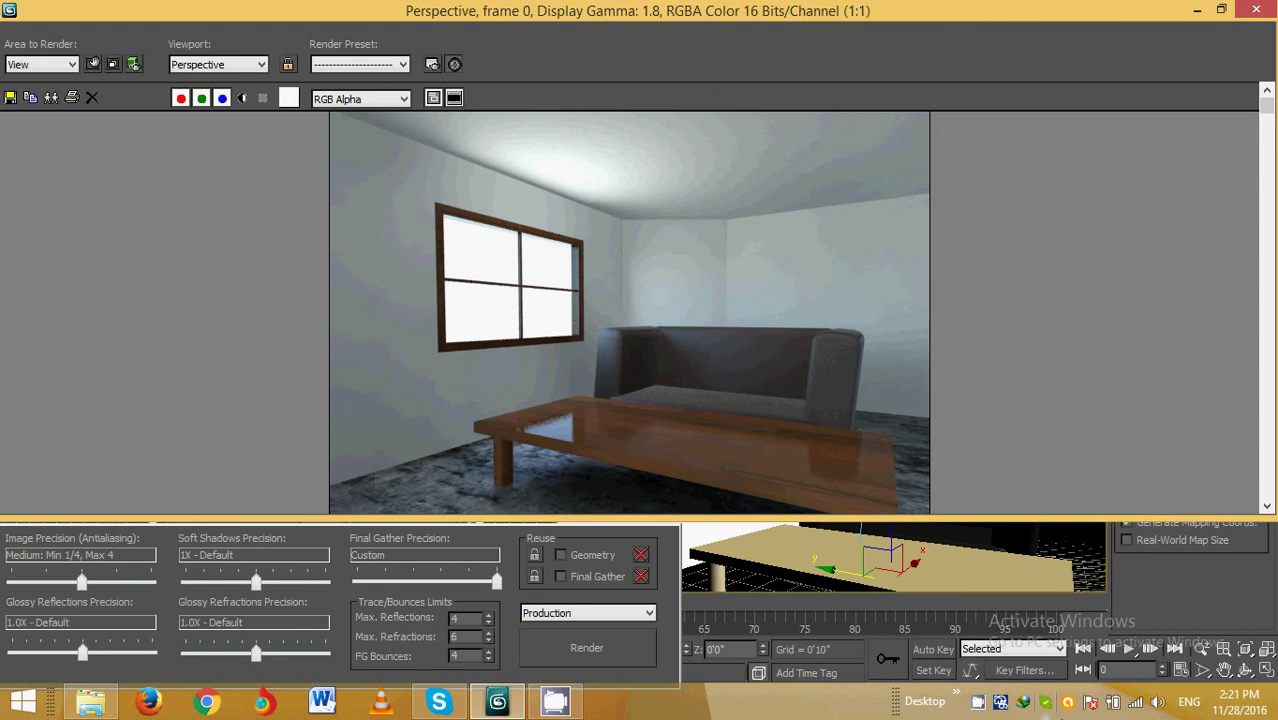
pyautogui.rightClick(980, 703)
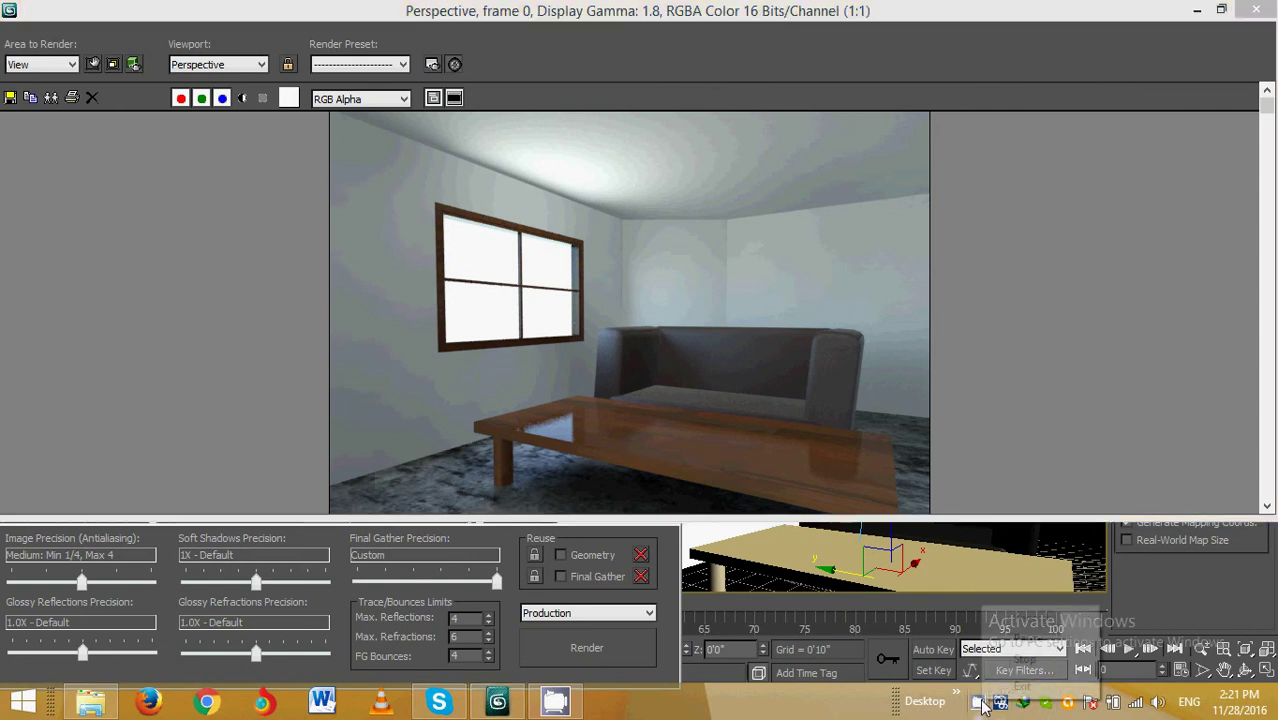